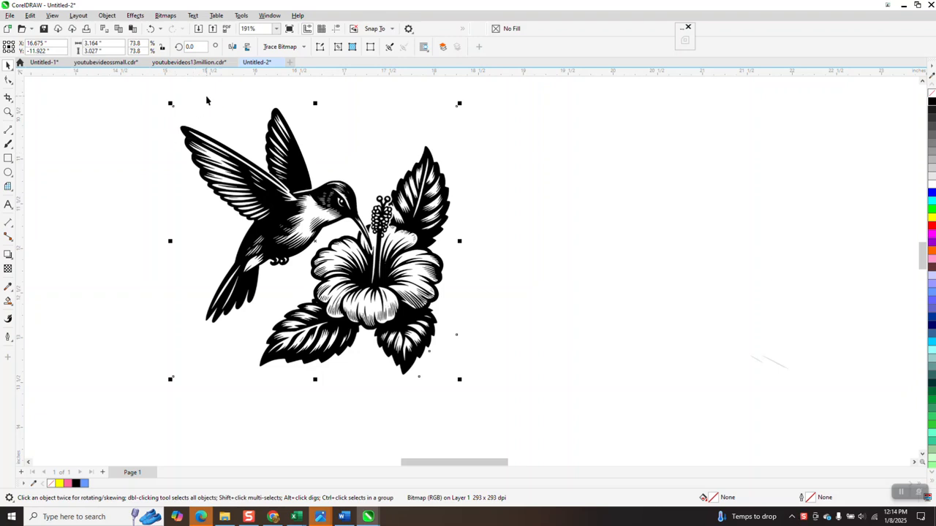
- Trace the bitmap with PowerTRACE Outline Clipart, removing the colour from the entire image
{"action": "left_click", "coordinate": [303, 48]}
{"action": "mouse_move", "coordinate": [300, 82]}
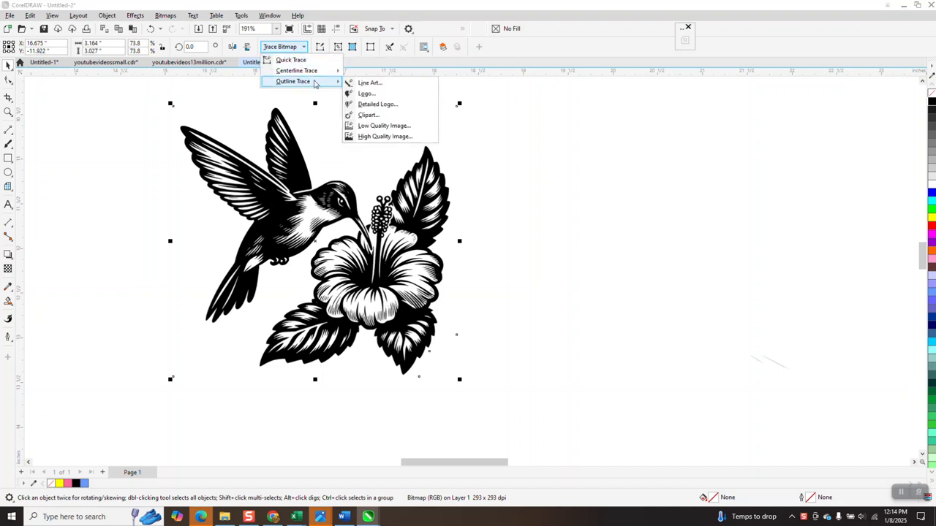
{"action": "left_click", "coordinate": [365, 119]}
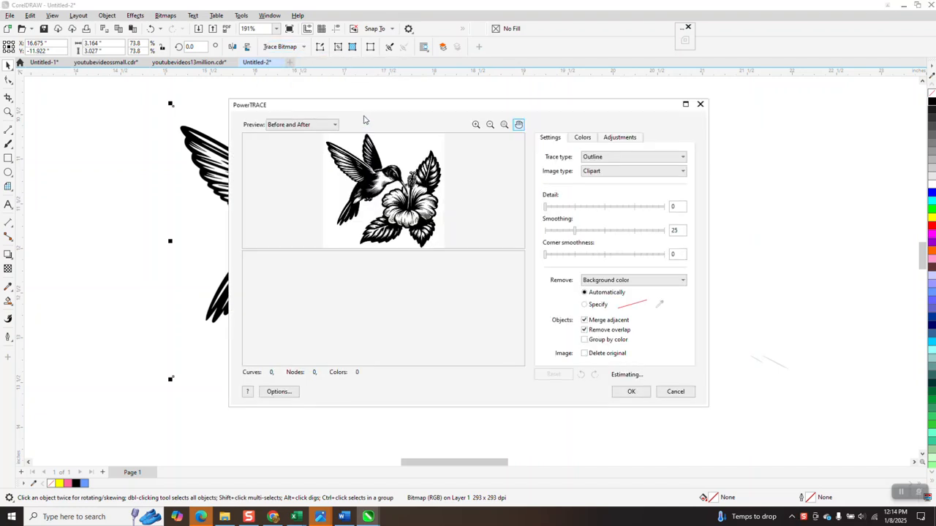
{"action": "left_click", "coordinate": [682, 283]}
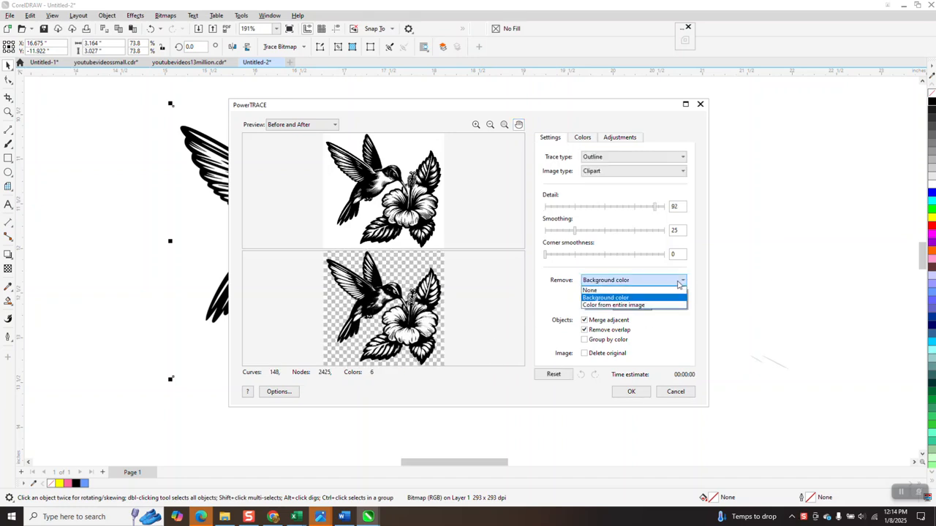
{"action": "left_click", "coordinate": [637, 305]}
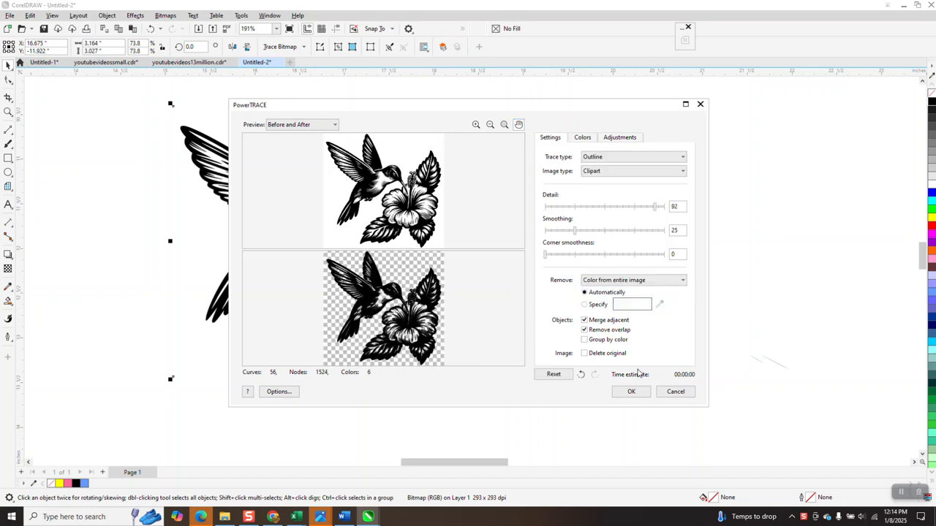
{"action": "left_click", "coordinate": [631, 392]}
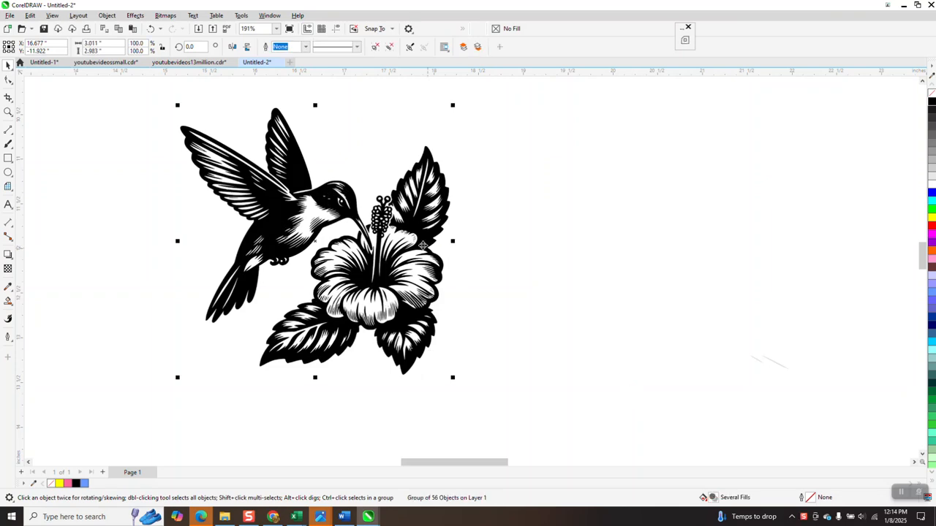
- Move the traced vector group to the right of the original hummingbird bitmap
{"action": "left_click_drag", "start_coordinate": [353, 214], "coordinate": [655, 234]}
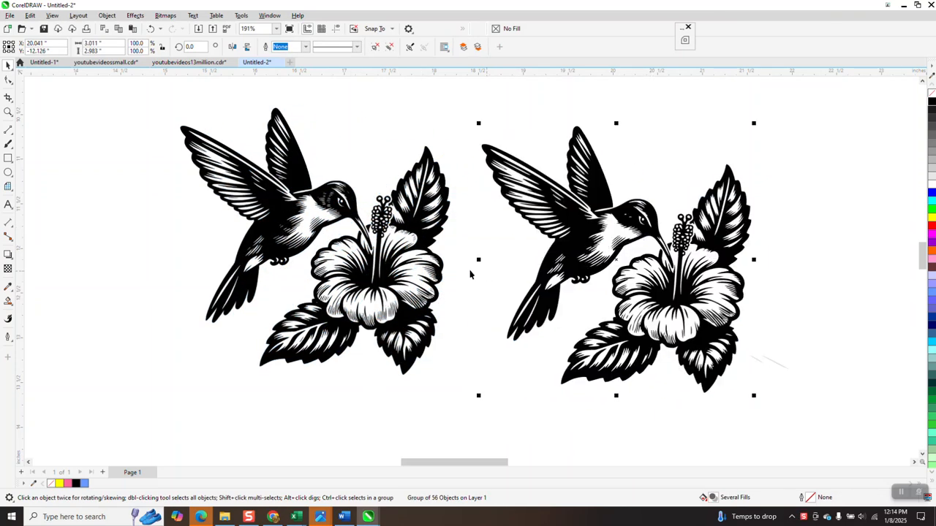
{"action": "scroll", "coordinate": [355, 240], "scroll_direction": "down", "scroll_amount": 1}
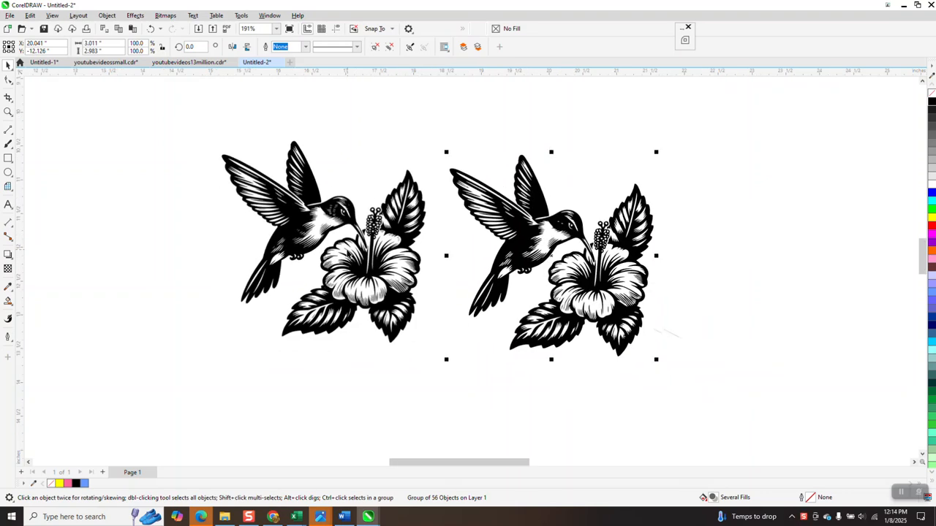
{"action": "left_click", "coordinate": [8, 111]}
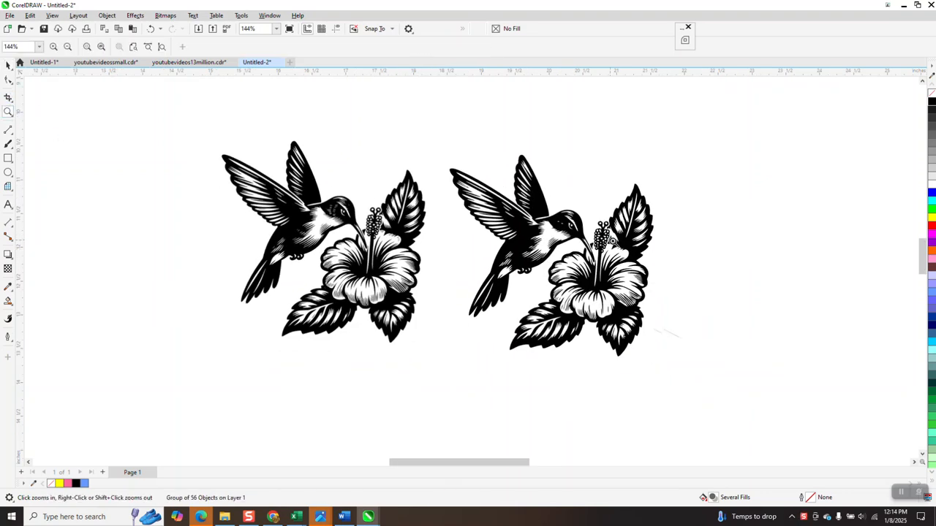
{"action": "scroll", "coordinate": [638, 303], "scroll_direction": "up", "scroll_amount": 7}
{"action": "scroll", "coordinate": [418, 162], "scroll_direction": "down", "scroll_amount": 1}
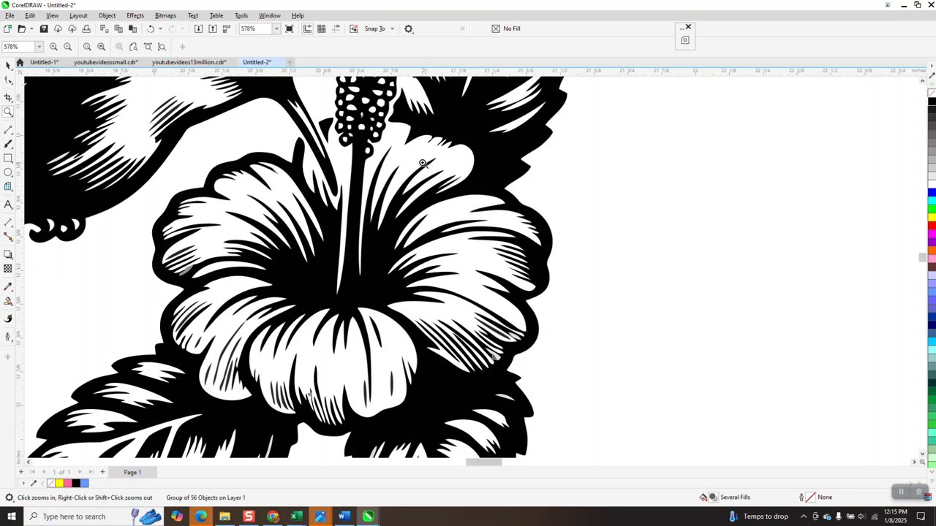
{"action": "scroll", "coordinate": [416, 168], "scroll_direction": "down", "scroll_amount": 2}
{"action": "scroll", "coordinate": [439, 301], "scroll_direction": "down", "scroll_amount": 3}
- Zoom into the traced hummingbird's body and neck to inspect the detail
{"action": "left_click_drag", "start_coordinate": [236, 192], "coordinate": [393, 281]}
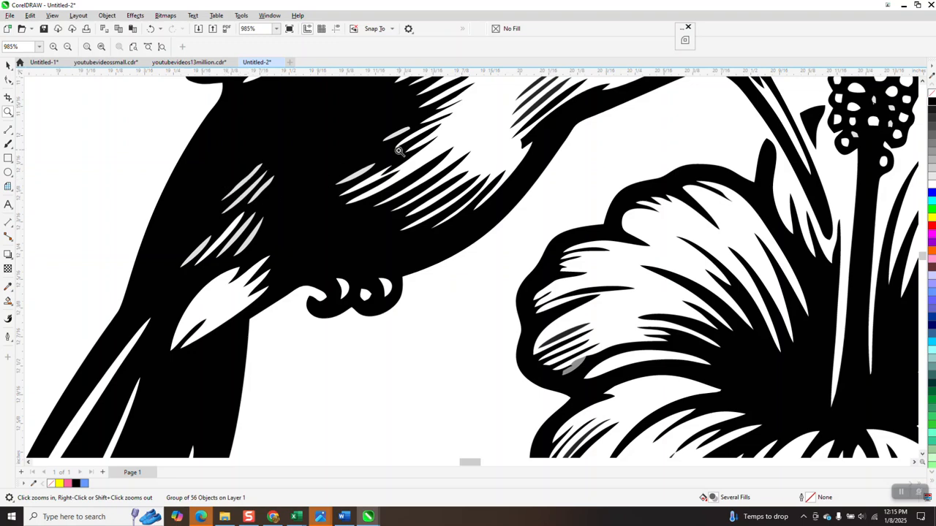
{"action": "left_click", "coordinate": [8, 64]}
{"action": "scroll", "coordinate": [443, 211], "scroll_direction": "down", "scroll_amount": 4}
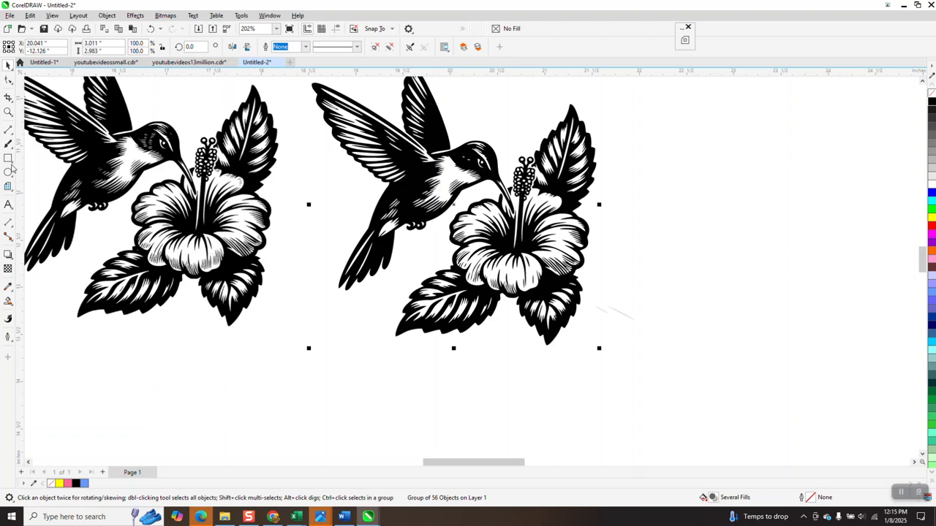
{"action": "left_click", "coordinate": [8, 158]}
{"action": "scroll", "coordinate": [318, 94], "scroll_direction": "down", "scroll_amount": 2}
- Draw a rectangle around the traced design, fill it yellow, and send it to the back of the page
{"action": "left_click_drag", "start_coordinate": [310, 102], "coordinate": [529, 257]}
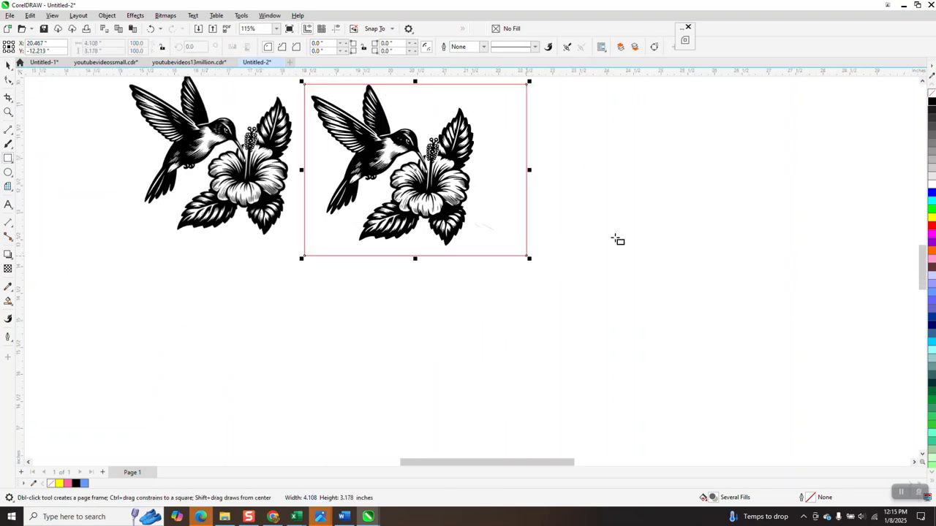
{"action": "left_click", "coordinate": [933, 219]}
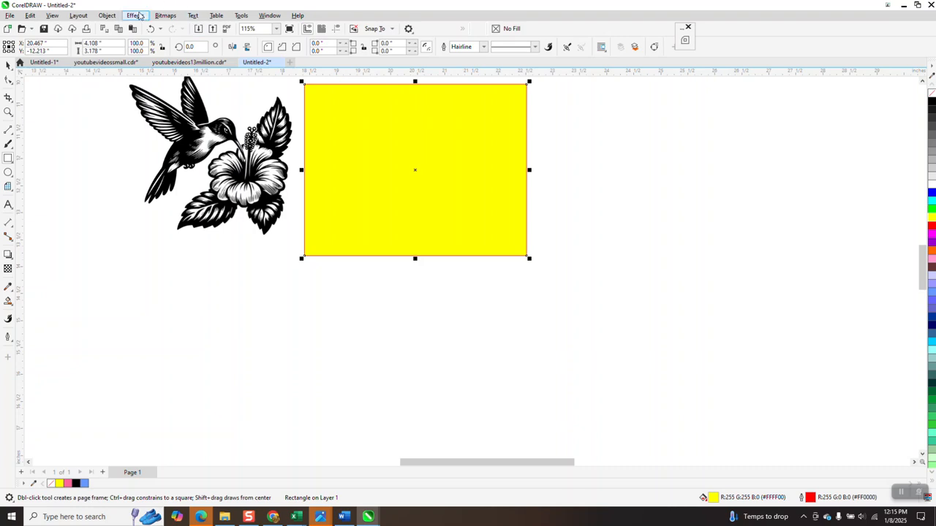
{"action": "left_click", "coordinate": [107, 15]}
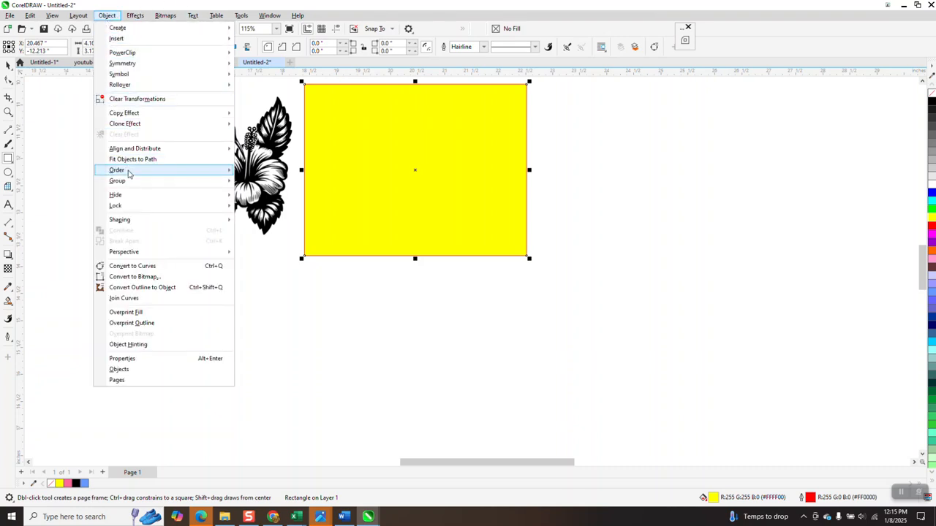
{"action": "mouse_move", "coordinate": [176, 170]}
{"action": "left_click", "coordinate": [270, 182]}
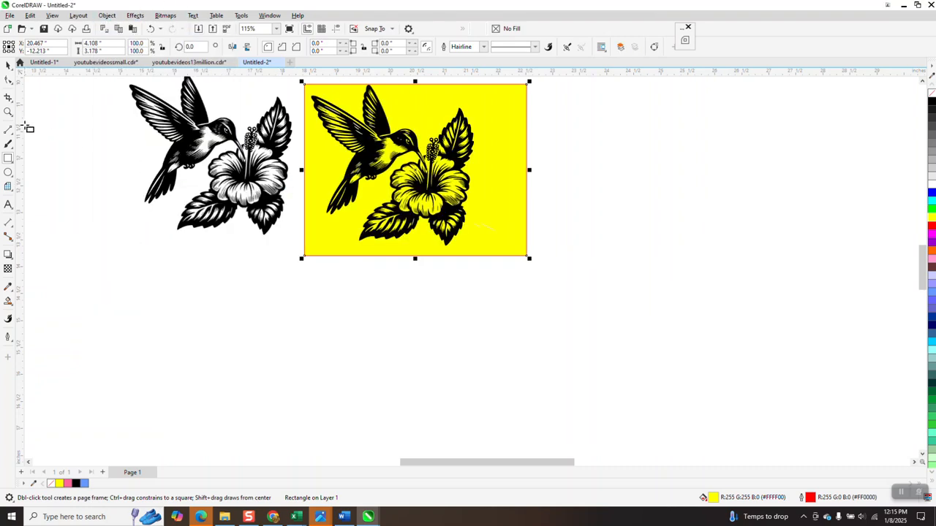
- Zoom into the hummingbird's body to spot fragments, then select the traced group
{"action": "left_click", "coordinate": [8, 111]}
{"action": "left_click_drag", "start_coordinate": [322, 176], "coordinate": [394, 201]}
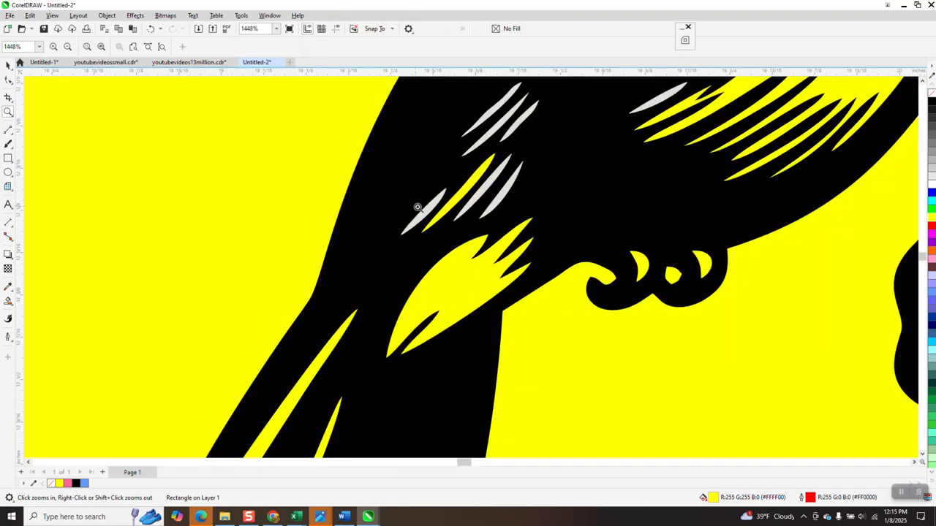
{"action": "scroll", "coordinate": [192, 195], "scroll_direction": "down", "scroll_amount": 8}
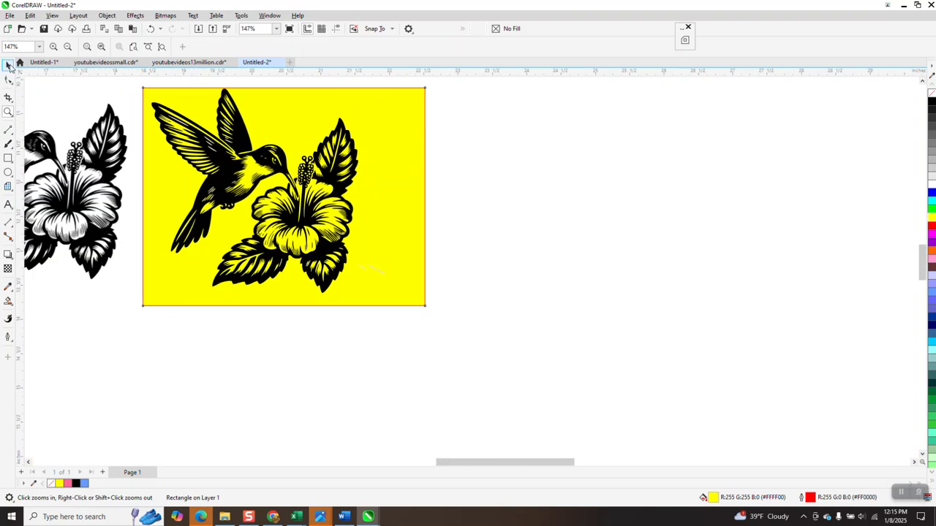
{"action": "left_click", "coordinate": [9, 65]}
{"action": "left_click", "coordinate": [547, 163]}
{"action": "left_click", "coordinate": [354, 165]}
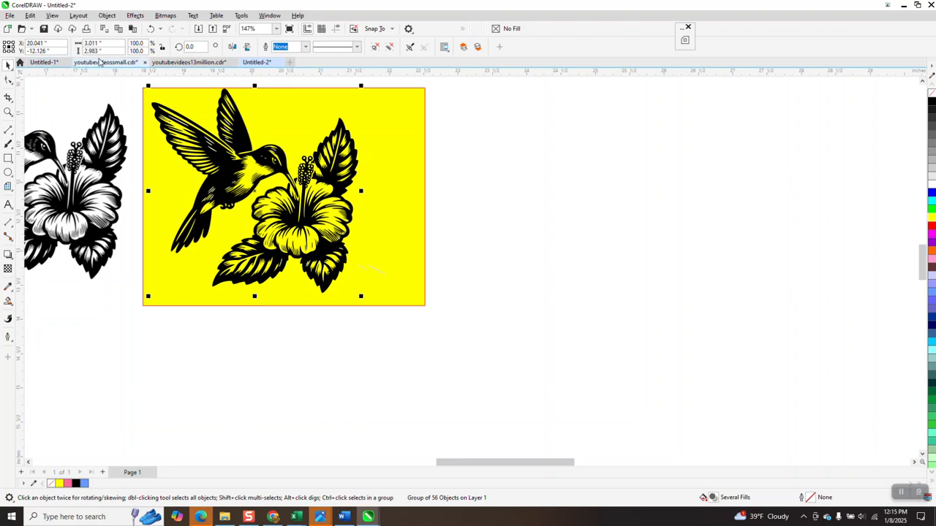
- Set the nudge distance to 4 inches
{"action": "left_click", "coordinate": [475, 113]}
{"action": "left_click_drag", "start_coordinate": [339, 46], "coordinate": [307, 51]}
{"action": "type", "text": "4"}
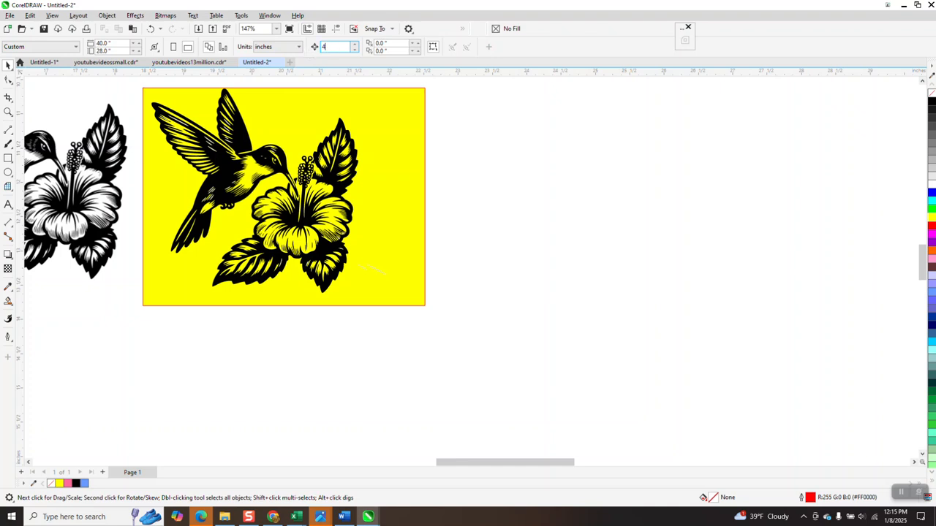
- Ungroup the traced hummingbird artwork into separate curves
{"action": "left_click", "coordinate": [285, 157]}
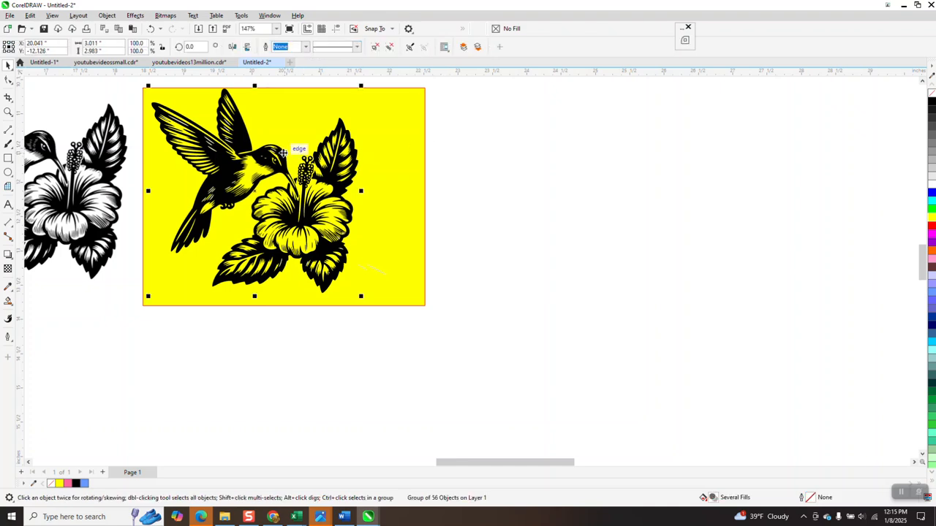
{"action": "left_click", "coordinate": [108, 15]}
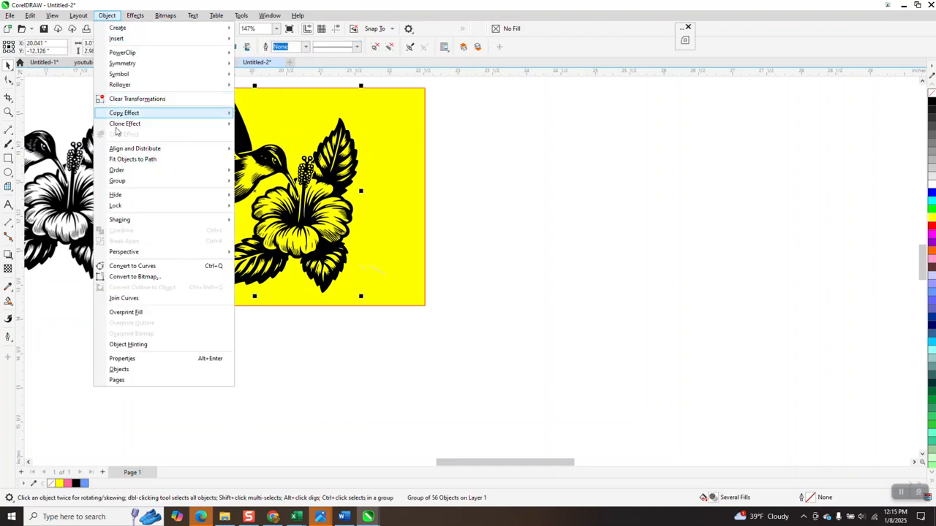
{"action": "mouse_move", "coordinate": [127, 171]}
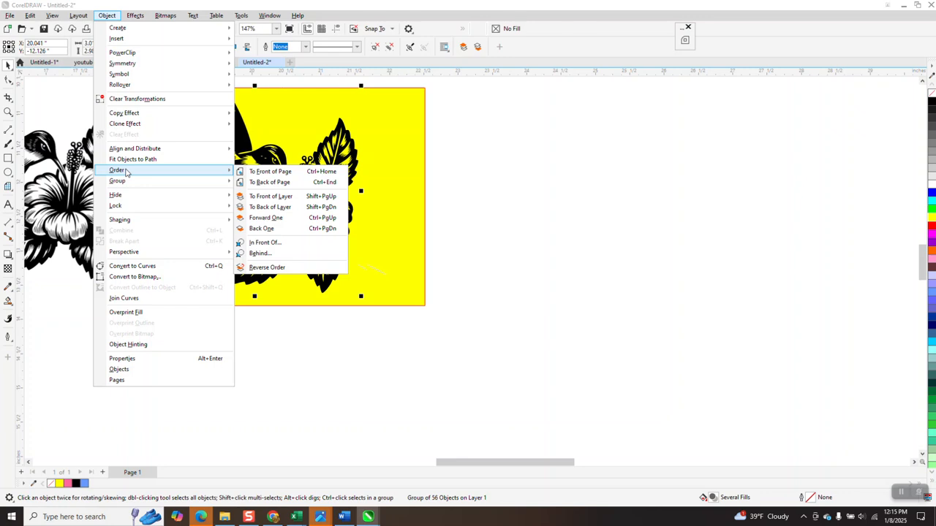
{"action": "left_click", "coordinate": [269, 195]}
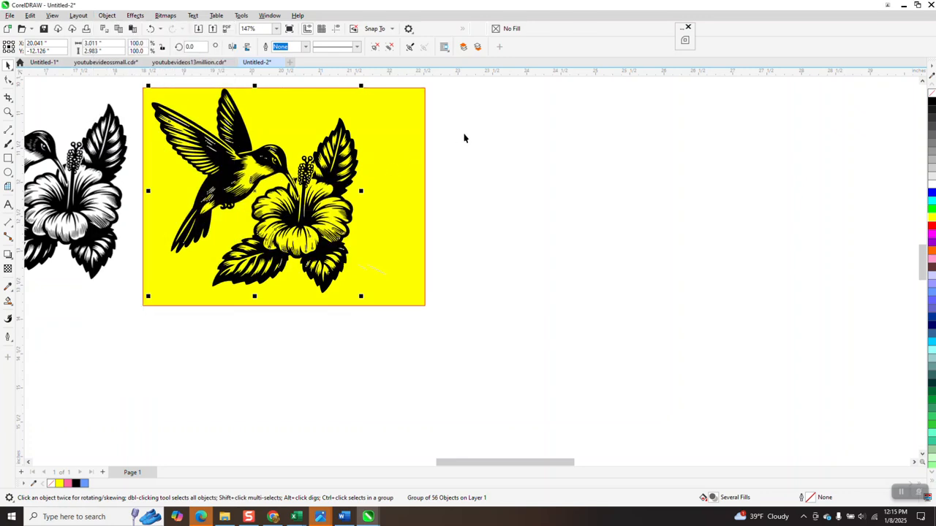
- Nudge the hummingbird and hibiscus curves 4 inches right, off the yellow rectangle
{"action": "left_click", "coordinate": [458, 138]}
{"action": "left_click", "coordinate": [278, 159]}
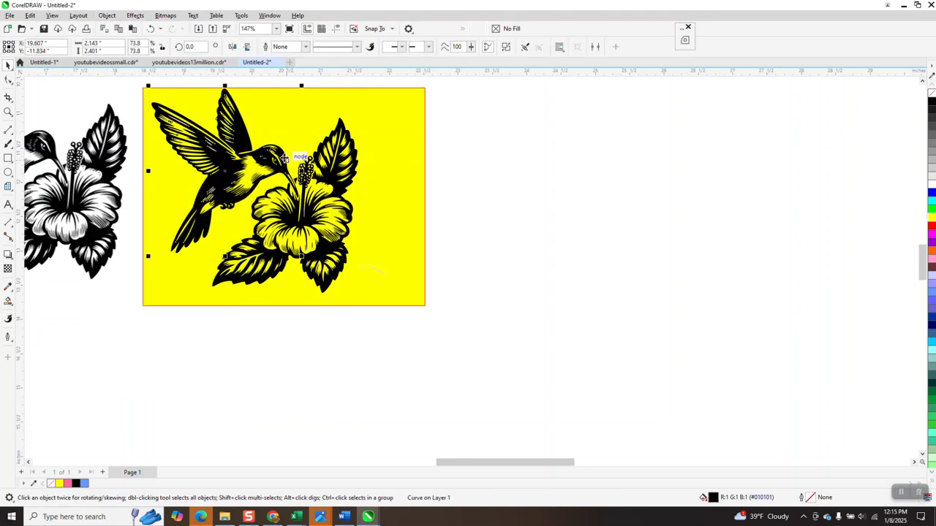
{"action": "key", "text": "Right"}
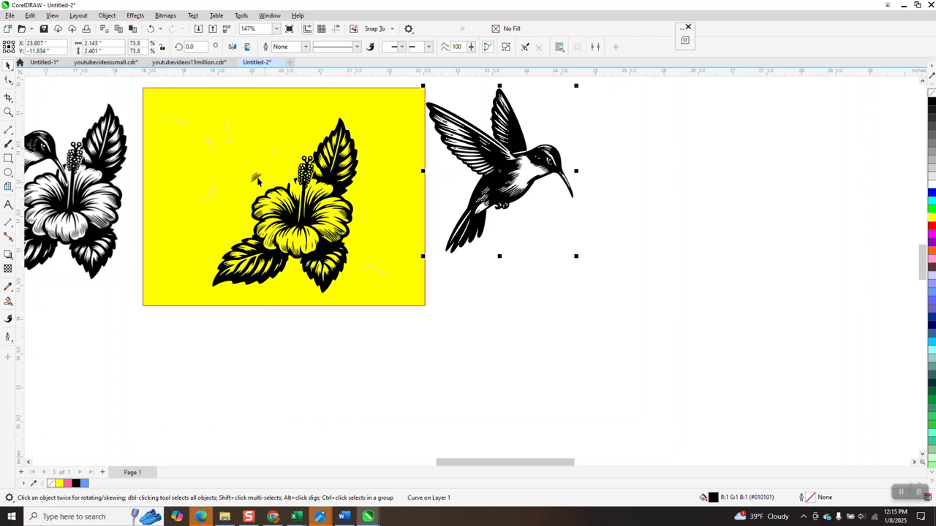
{"action": "left_click", "coordinate": [341, 181]}
{"action": "key", "text": "Right"}
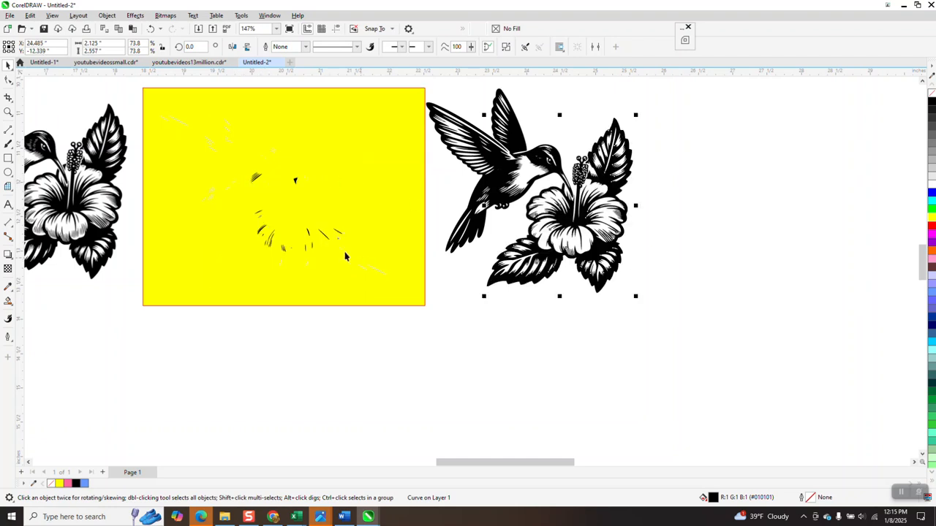
- Zoom in on the leftover fragments on the yellow rectangle
{"action": "left_click", "coordinate": [8, 111]}
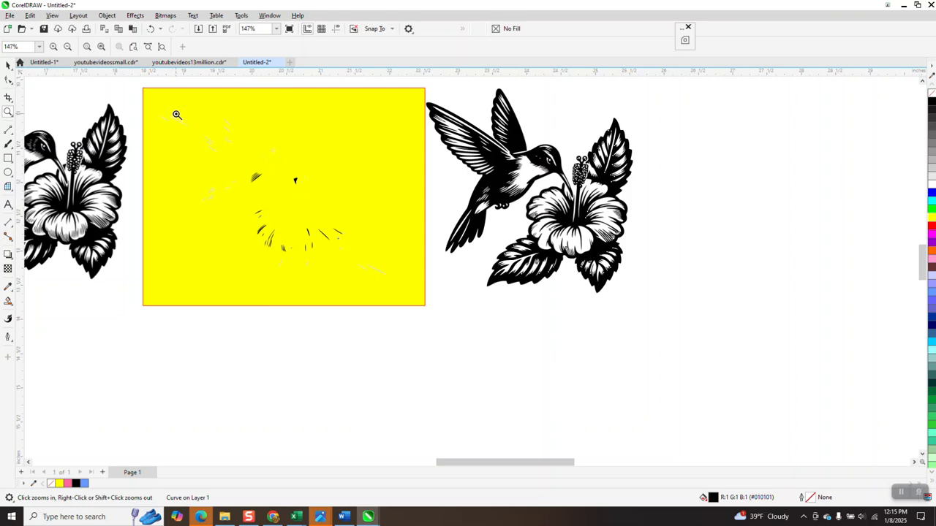
{"action": "left_click", "coordinate": [280, 204]}
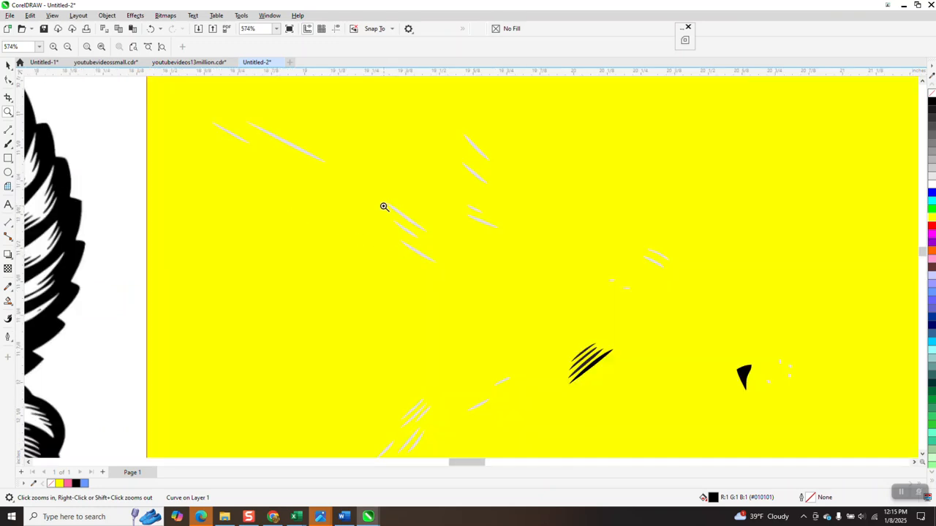
{"action": "right_click", "coordinate": [344, 202]}
{"action": "scroll", "coordinate": [312, 181], "scroll_direction": "down", "scroll_amount": 2}
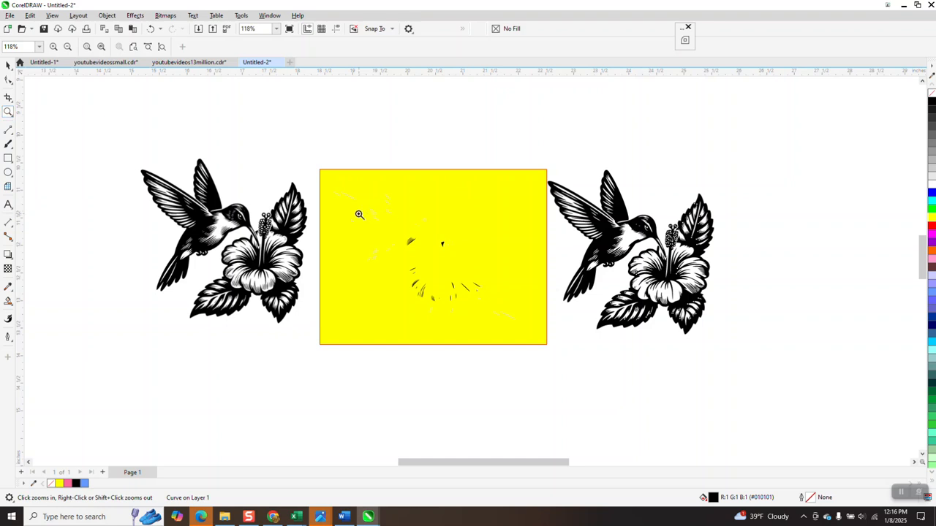
{"action": "left_click_drag", "start_coordinate": [351, 216], "coordinate": [596, 352]}
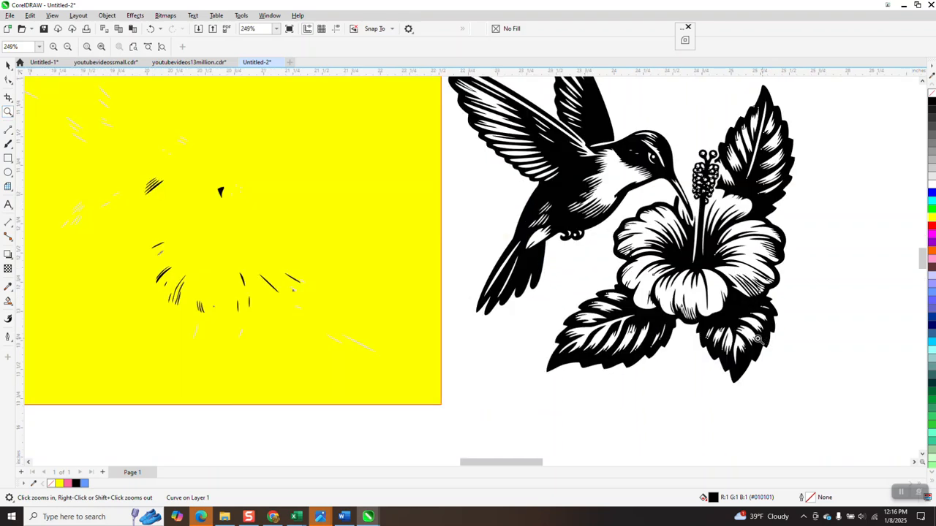
- Move the small black fragment 4 inches right, beside the hummingbird's beak
{"action": "left_click", "coordinate": [8, 66]}
{"action": "left_click", "coordinate": [462, 208]}
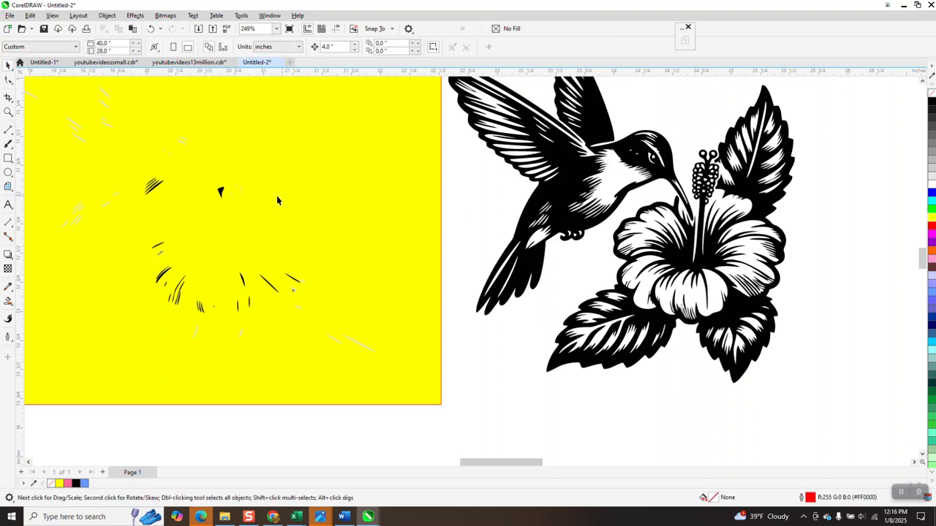
{"action": "left_click", "coordinate": [223, 191]}
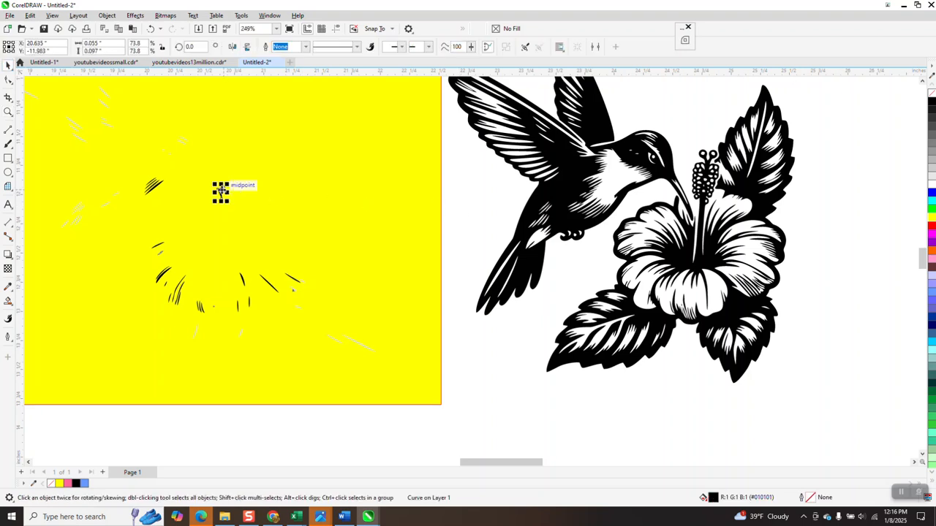
{"action": "key", "text": "ctrl+r"}
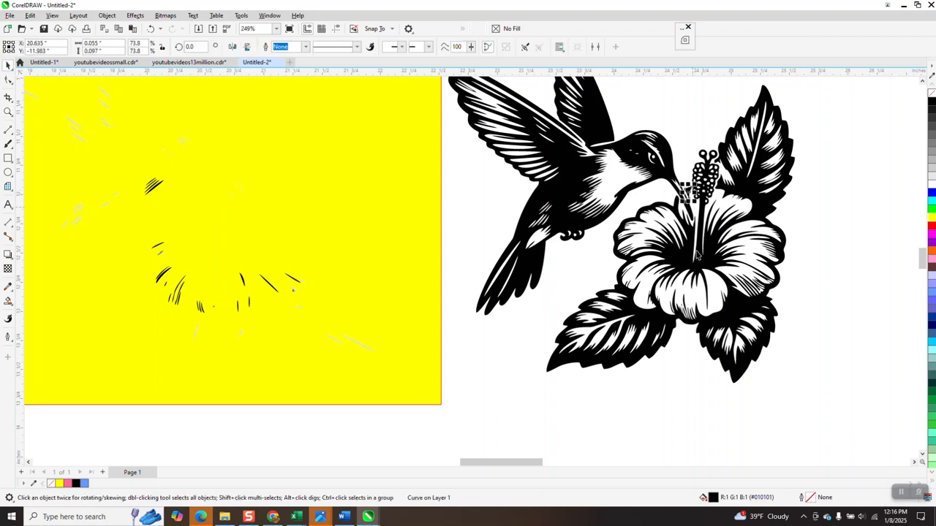
- Delete the yellow backing rectangle and four small stray strokes
{"action": "left_click", "coordinate": [184, 172]}
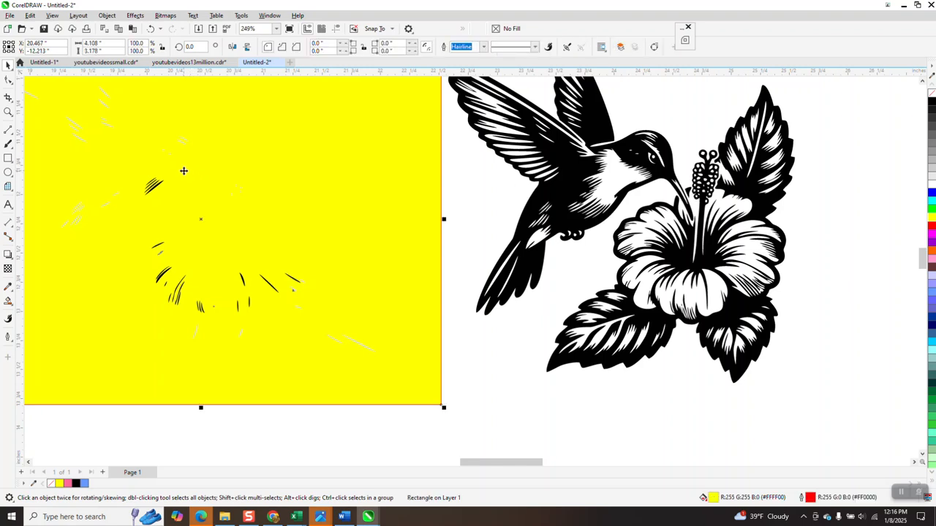
{"action": "key", "text": "Delete"}
{"action": "mouse_move", "coordinate": [184, 168]}
{"action": "left_mouse_down"}
{"action": "mouse_move", "coordinate": [136, 199]}
{"action": "mouse_move", "coordinate": [137, 211]}
{"action": "left_mouse_up"}
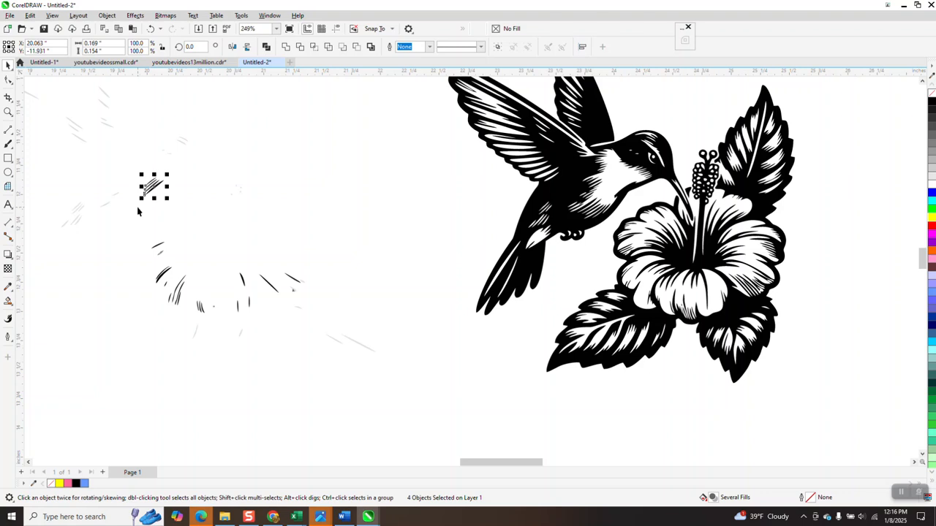
{"action": "key", "text": "Delete"}
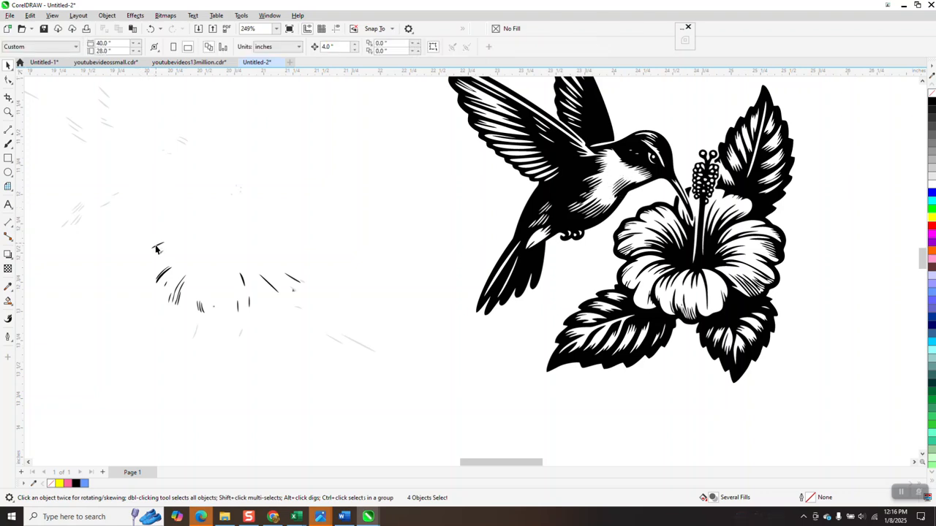
- Zoom into the stroke cluster, colour a faint stroke blue, nudge it right, then delete it
{"action": "left_click", "coordinate": [162, 249]}
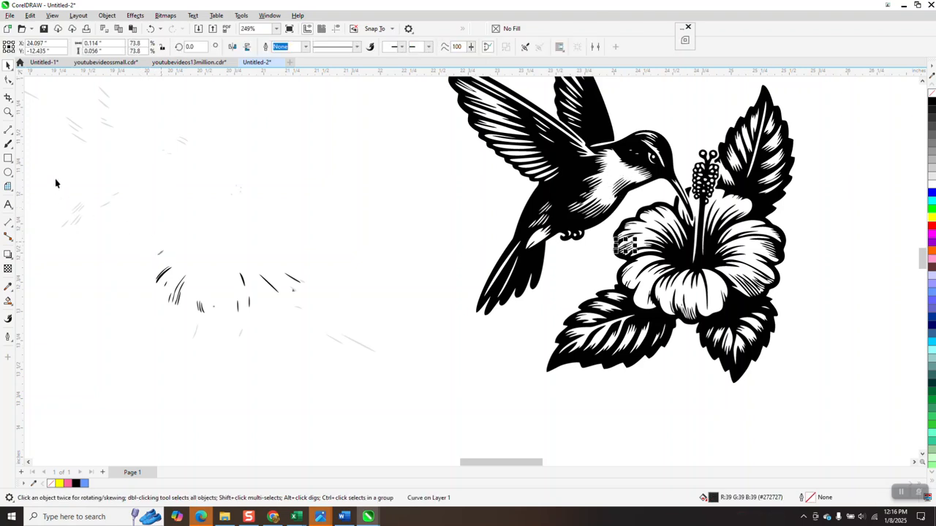
{"action": "left_click", "coordinate": [8, 111]}
{"action": "left_click_drag", "start_coordinate": [111, 235], "coordinate": [389, 367]}
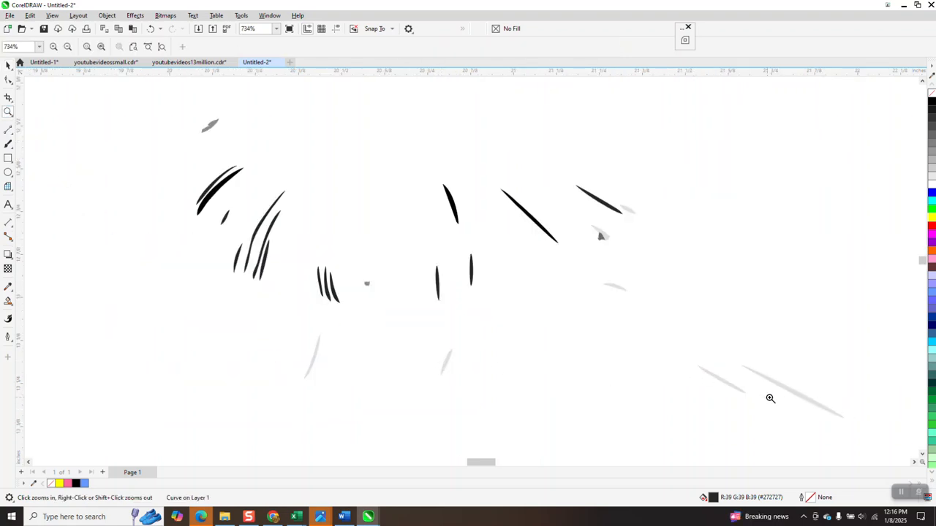
{"action": "scroll", "coordinate": [344, 226], "scroll_direction": "down", "scroll_amount": 4}
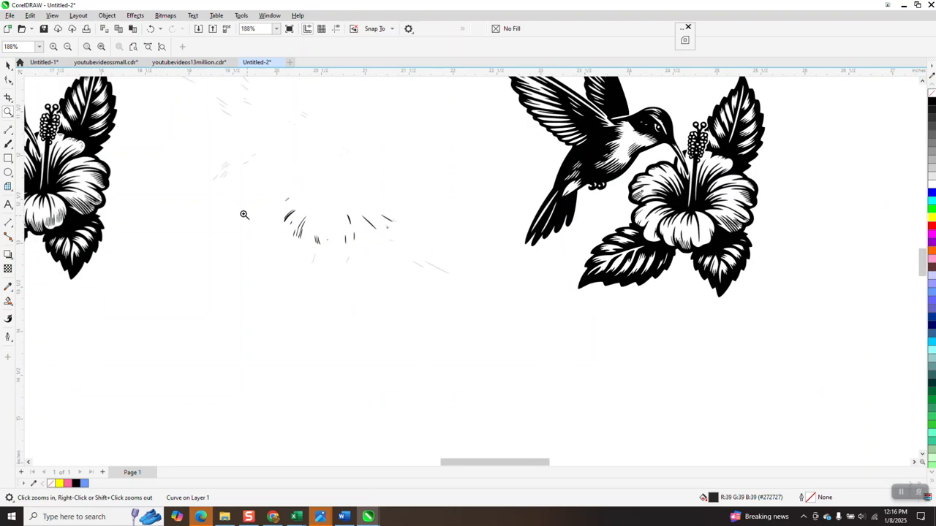
{"action": "left_click", "coordinate": [8, 64]}
{"action": "left_click", "coordinate": [439, 270]}
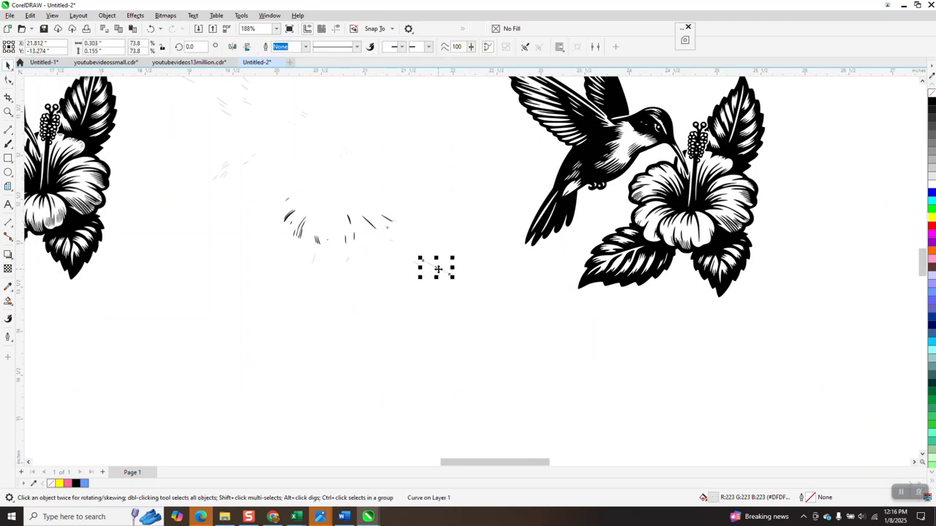
{"action": "left_click", "coordinate": [932, 192]}
{"action": "key", "text": "Right"}
{"action": "scroll", "coordinate": [933, 306], "scroll_direction": "down", "scroll_amount": 2}
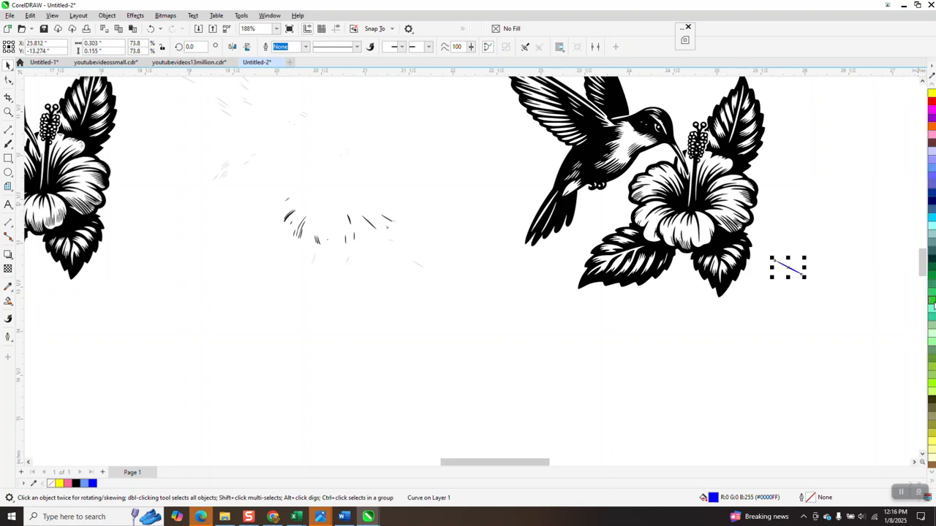
{"action": "key", "text": "Delete"}
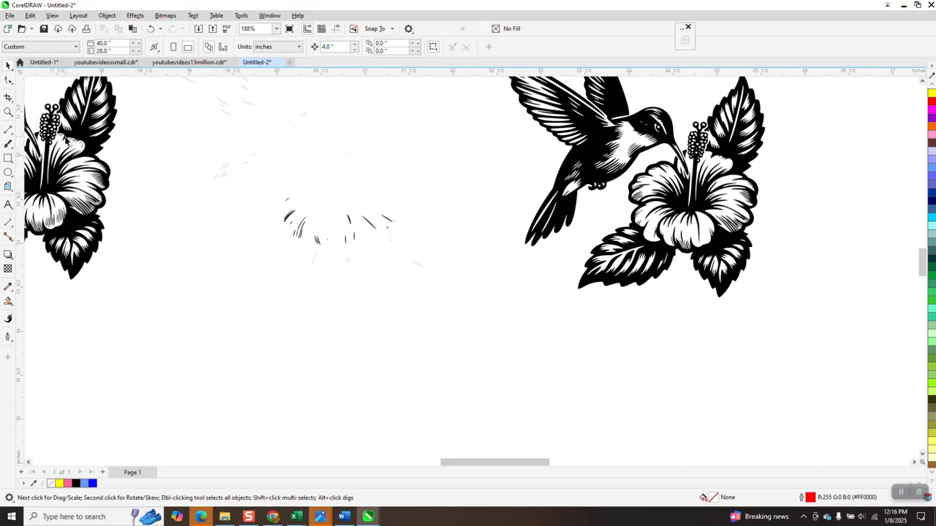
- Nudge three small black strokes 4 inches right onto the hibiscus
{"action": "left_click", "coordinate": [8, 111]}
{"action": "left_click_drag", "start_coordinate": [294, 218], "coordinate": [524, 288]}
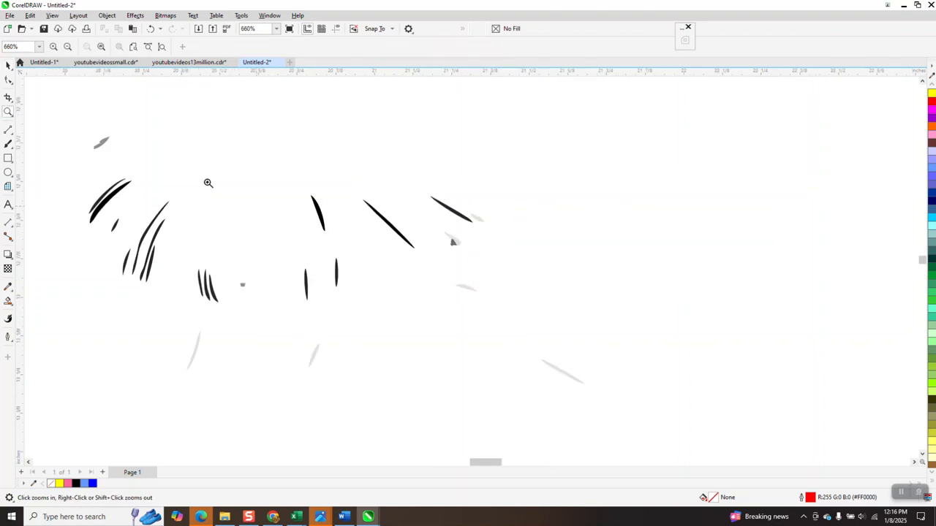
{"action": "left_click", "coordinate": [8, 64]}
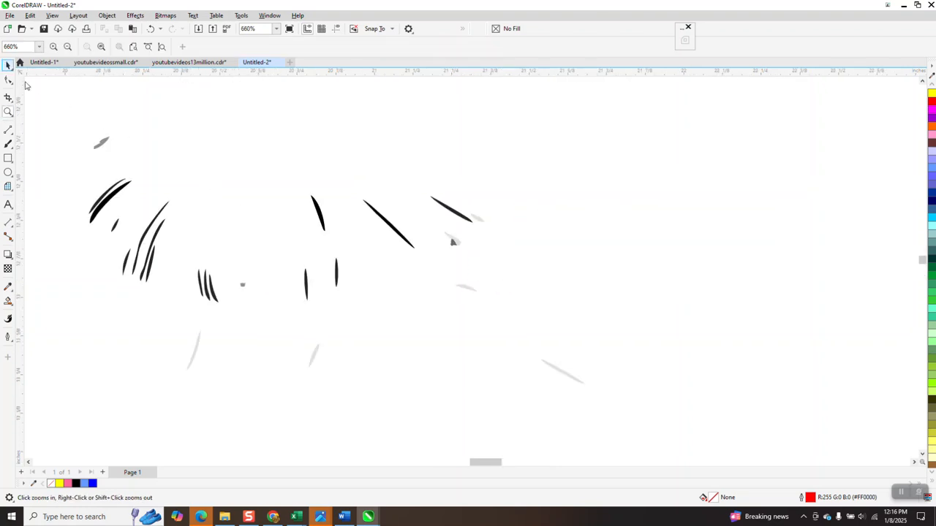
{"action": "left_click", "coordinate": [123, 192]}
{"action": "scroll", "coordinate": [139, 219], "scroll_direction": "down", "scroll_amount": 3}
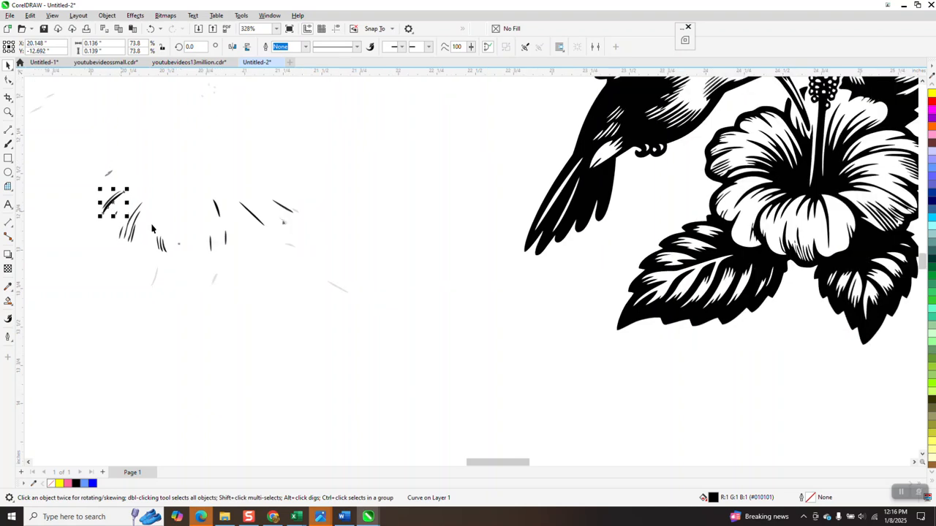
{"action": "key", "text": "Right"}
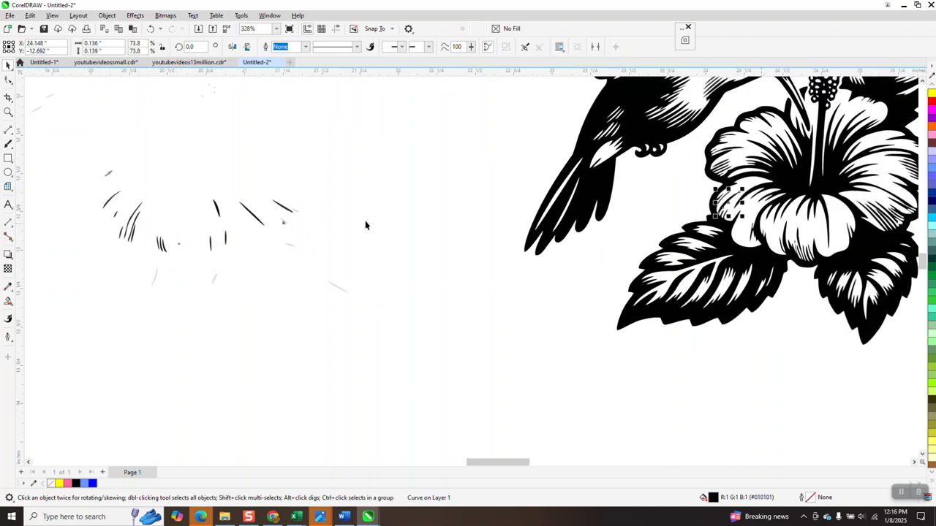
{"action": "left_click", "coordinate": [254, 214]}
{"action": "key", "text": "Right"}
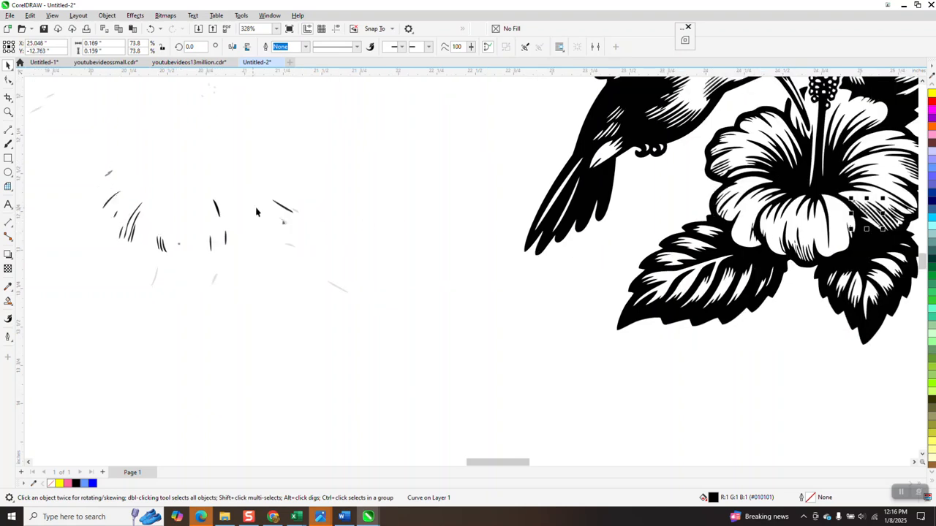
{"action": "left_click", "coordinate": [284, 210]}
{"action": "key", "text": "Right"}
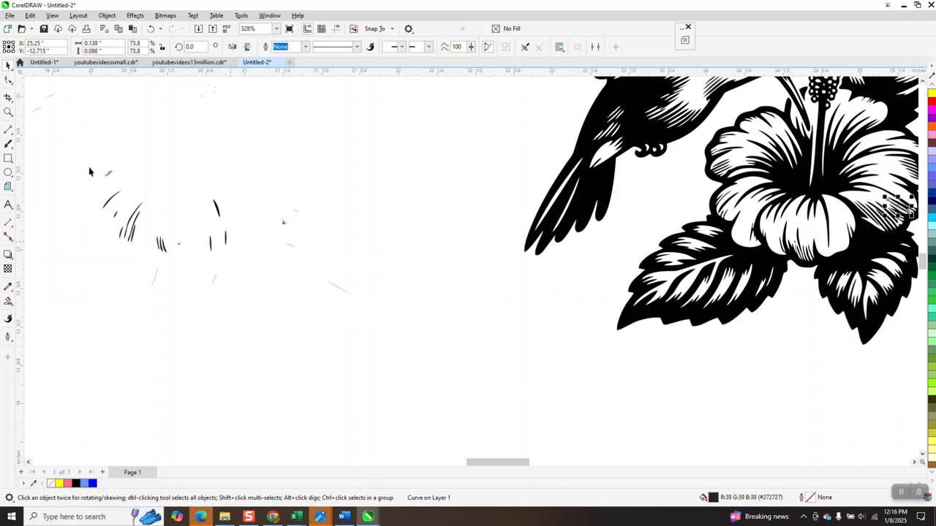
- Delete five small strokes below the cluster and marquee-select the remaining faint curves
{"action": "mouse_move", "coordinate": [103, 161]}
{"action": "left_mouse_down"}
{"action": "mouse_move", "coordinate": [339, 326]}
{"action": "mouse_move", "coordinate": [369, 330]}
{"action": "left_mouse_up"}
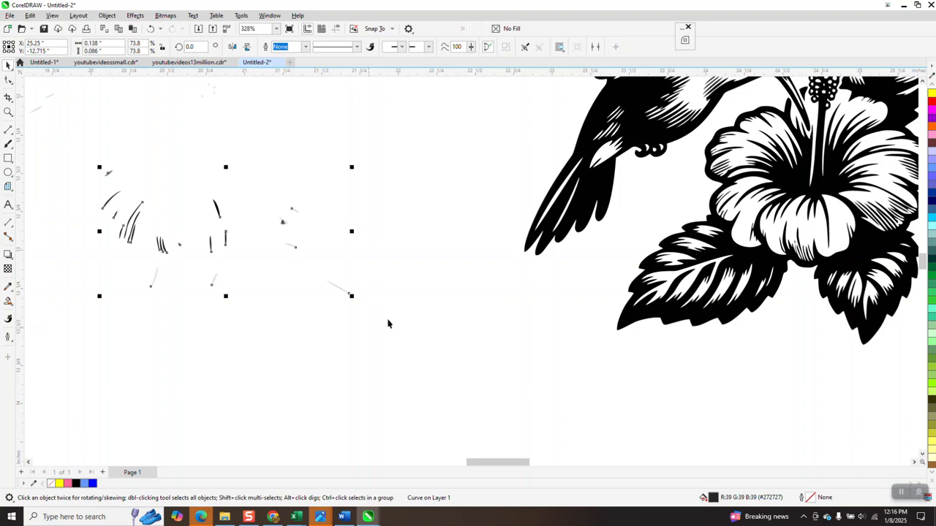
{"action": "left_click", "coordinate": [413, 172]}
{"action": "left_click_drag", "start_coordinate": [316, 338], "coordinate": [269, 341]}
{"action": "key", "text": "Delete"}
{"action": "left_click_drag", "start_coordinate": [318, 244], "coordinate": [294, 270]}
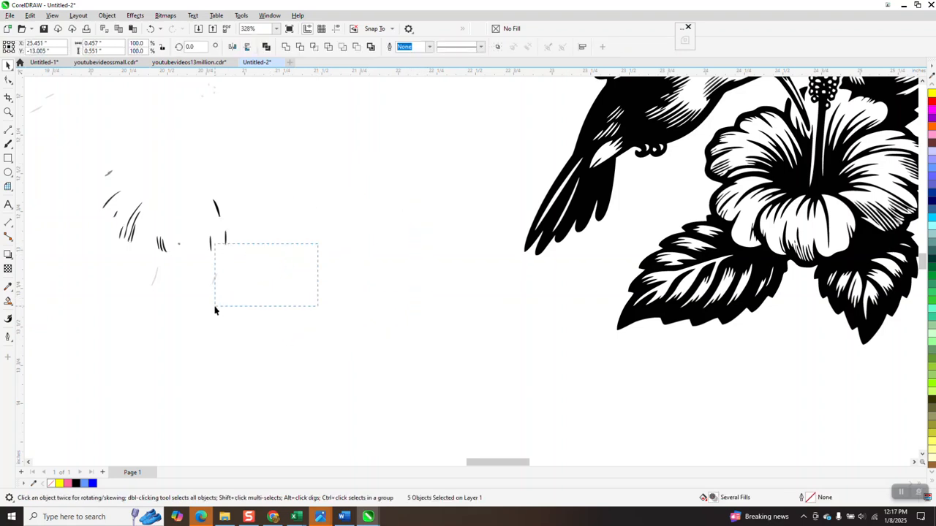
{"action": "left_click_drag", "start_coordinate": [215, 307], "coordinate": [232, 306]}
{"action": "left_click_drag", "start_coordinate": [272, 268], "coordinate": [117, 295]}
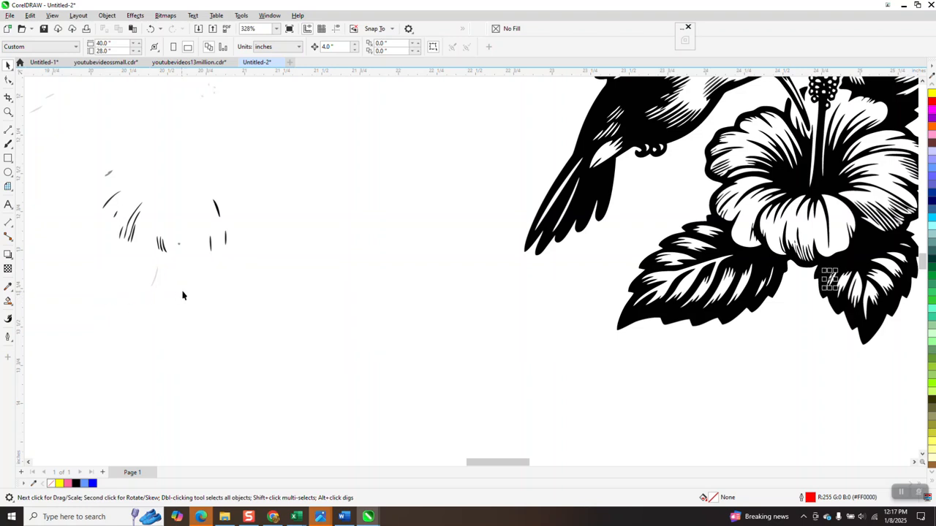
- Draw a rectangle around the remaining strokes, fill it yellow, and send it to the back of the page
{"action": "left_click", "coordinate": [8, 158]}
{"action": "mouse_move", "coordinate": [44, 137]}
{"action": "left_mouse_down"}
{"action": "mouse_move", "coordinate": [220, 267]}
{"action": "mouse_move", "coordinate": [316, 301]}
{"action": "left_mouse_up"}
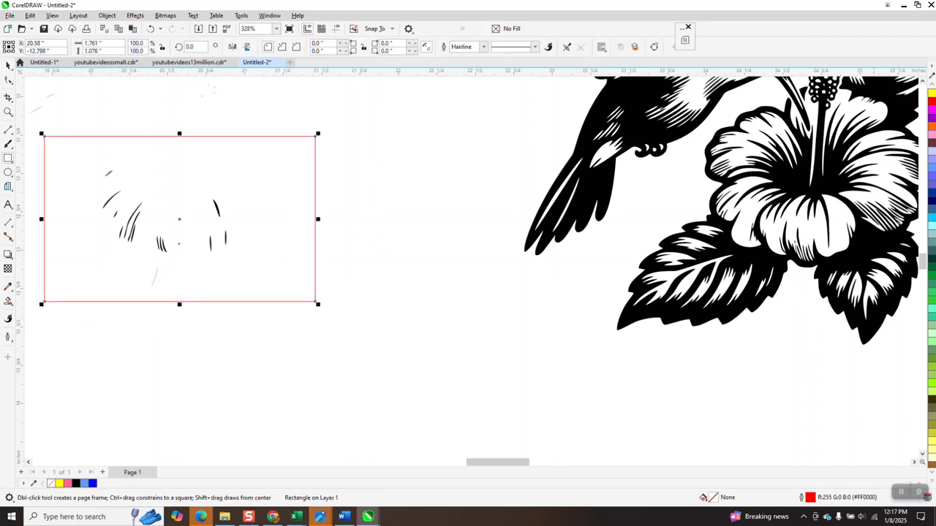
{"action": "left_click", "coordinate": [931, 97]}
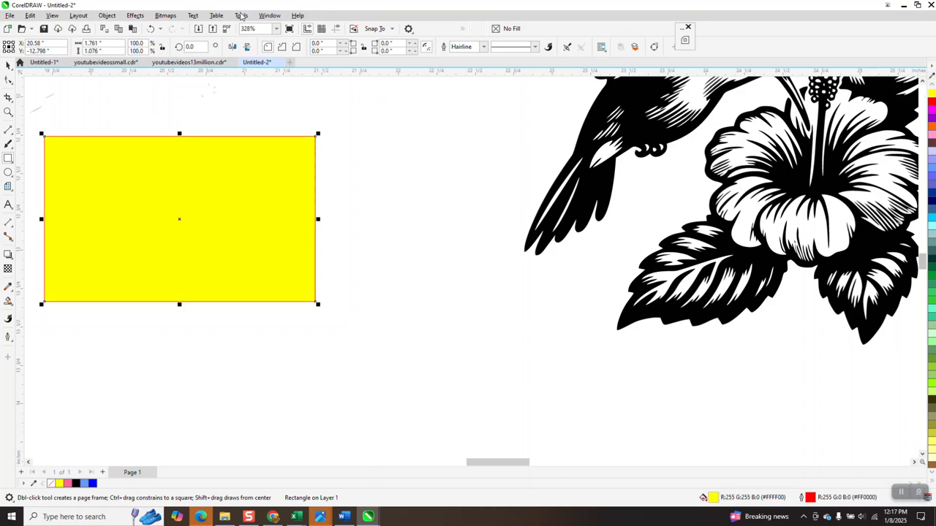
{"action": "left_click", "coordinate": [107, 15]}
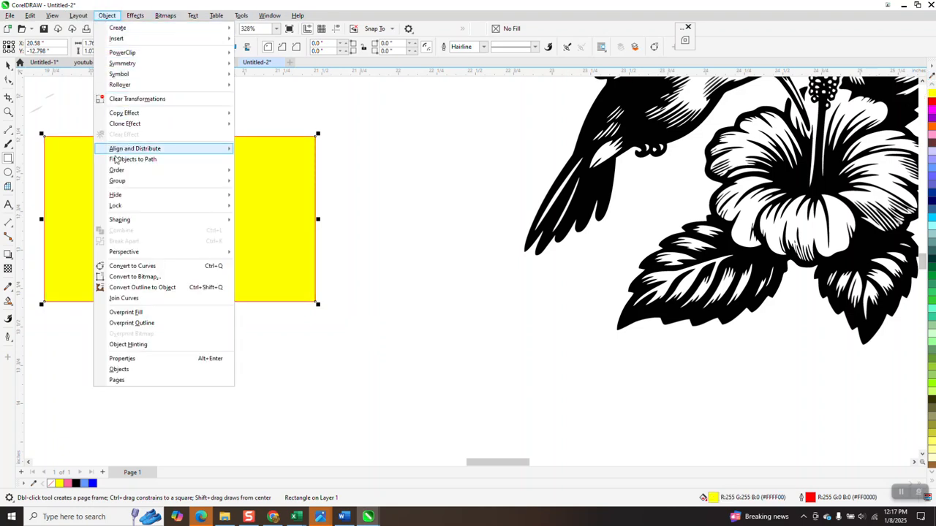
{"action": "mouse_move", "coordinate": [122, 176]}
{"action": "left_click", "coordinate": [268, 182]}
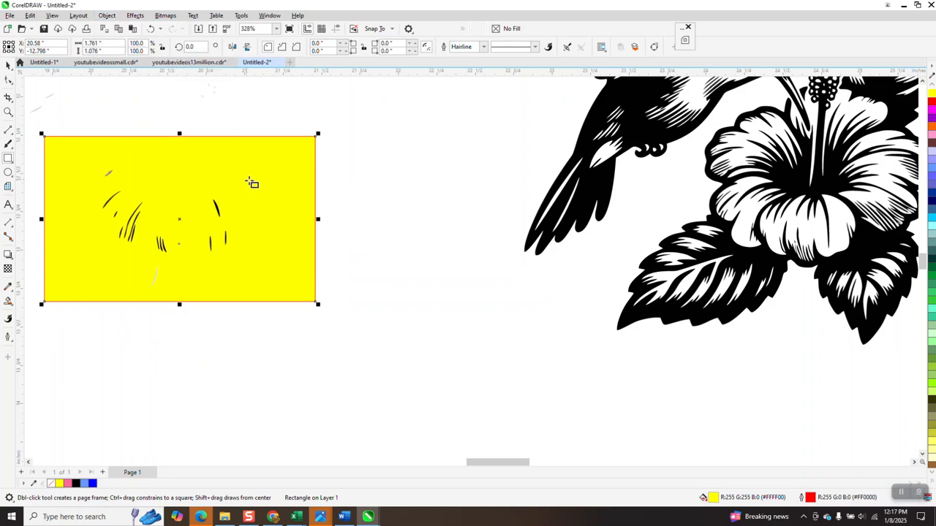
- Draw a second rectangle over the yellow one and nudge it 4 inches right onto the flower
{"action": "left_click_drag", "start_coordinate": [76, 148], "coordinate": [285, 269]}
{"action": "key", "text": "Right"}
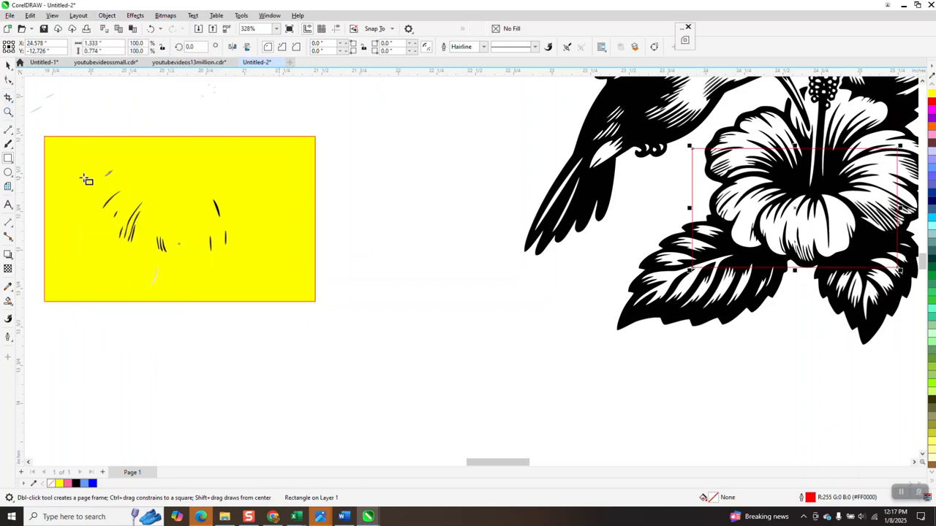
{"action": "left_click", "coordinate": [9, 113]}
{"action": "left_click_drag", "start_coordinate": [311, 255], "coordinate": [312, 255]}
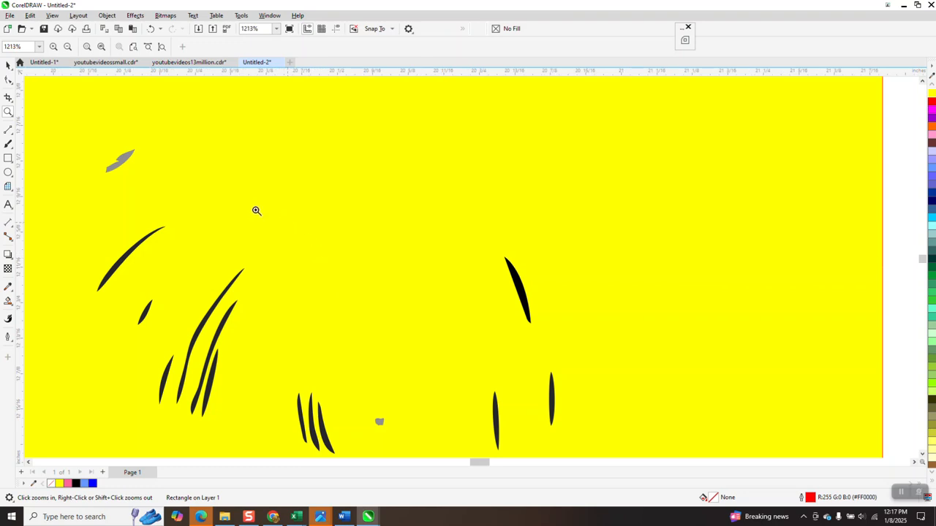
{"action": "scroll", "coordinate": [220, 194], "scroll_direction": "down", "scroll_amount": 3}
- Zoom to frame the hummingbird and flower, then delete the red marker rectangle
{"action": "left_click", "coordinate": [9, 67]}
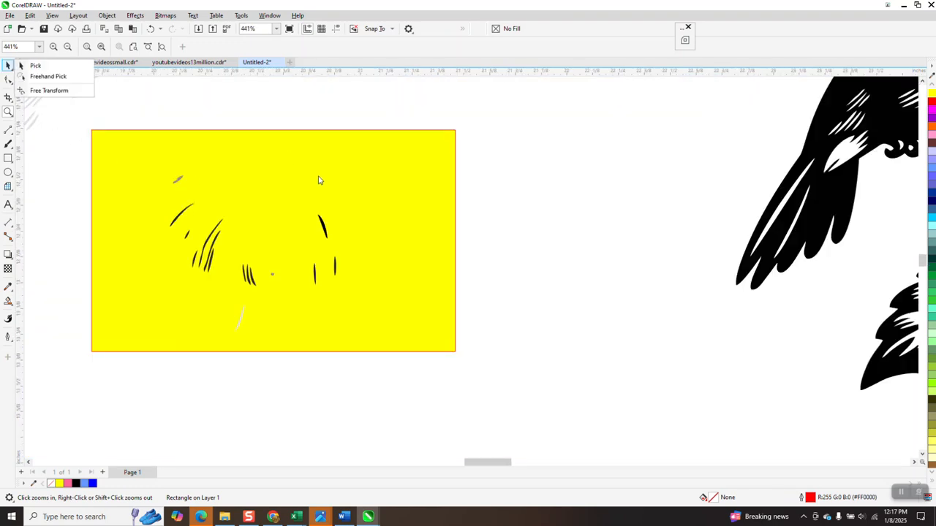
{"action": "scroll", "coordinate": [329, 226], "scroll_direction": "down", "scroll_amount": 4}
{"action": "left_click_drag", "start_coordinate": [390, 135], "coordinate": [388, 142]}
{"action": "scroll", "coordinate": [319, 212], "scroll_direction": "down", "scroll_amount": 6}
{"action": "scroll", "coordinate": [325, 216], "scroll_direction": "down", "scroll_amount": 3}
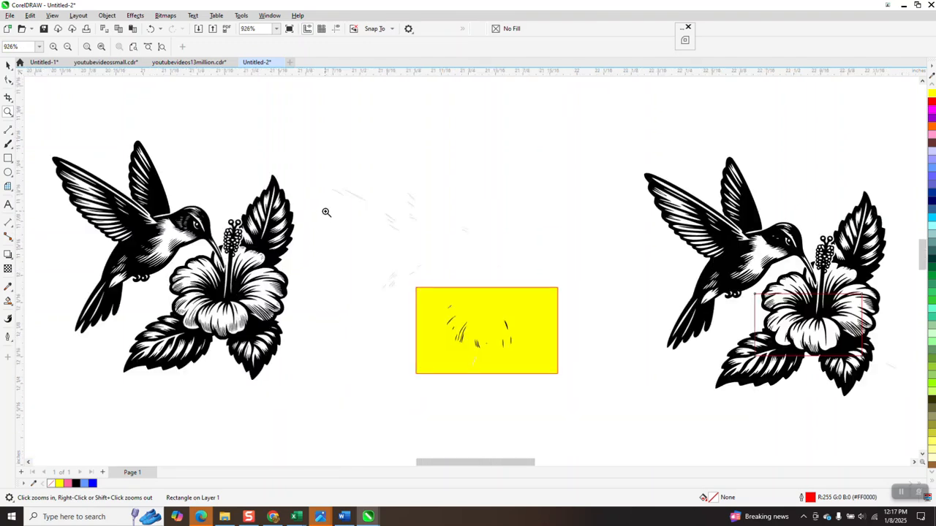
{"action": "left_click_drag", "start_coordinate": [428, 279], "coordinate": [919, 398]}
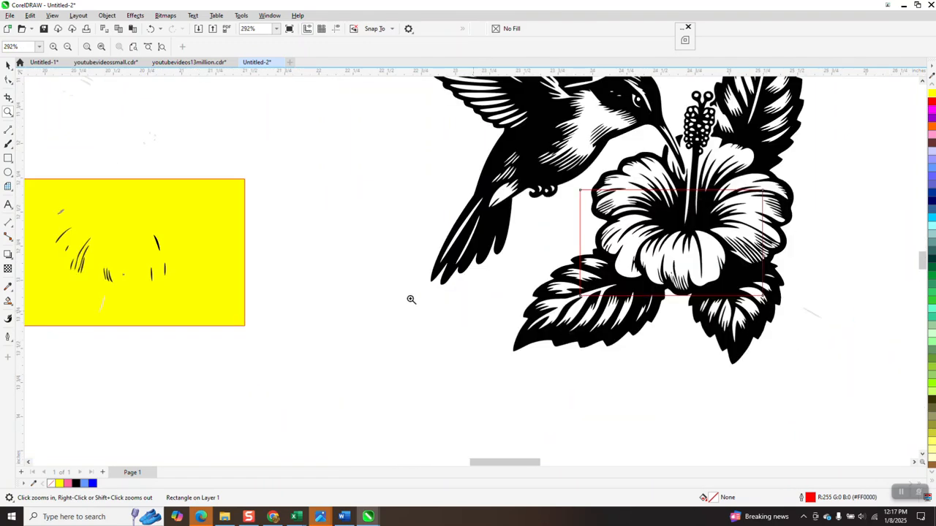
{"action": "left_click", "coordinate": [8, 66]}
{"action": "key", "text": "space"}
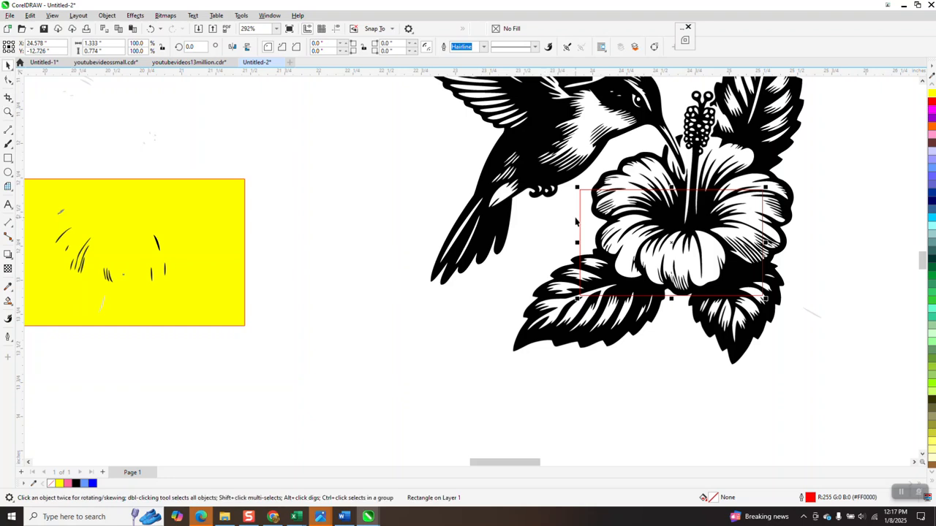
{"action": "key", "text": "Delete"}
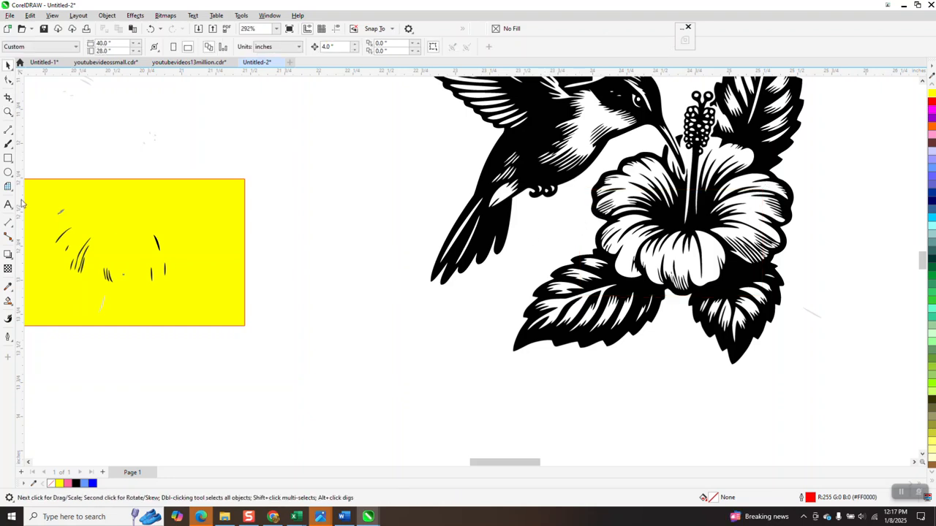
- Fill a stray fragment red and nudge it 4 inches right onto the flower
{"action": "left_click", "coordinate": [62, 213]}
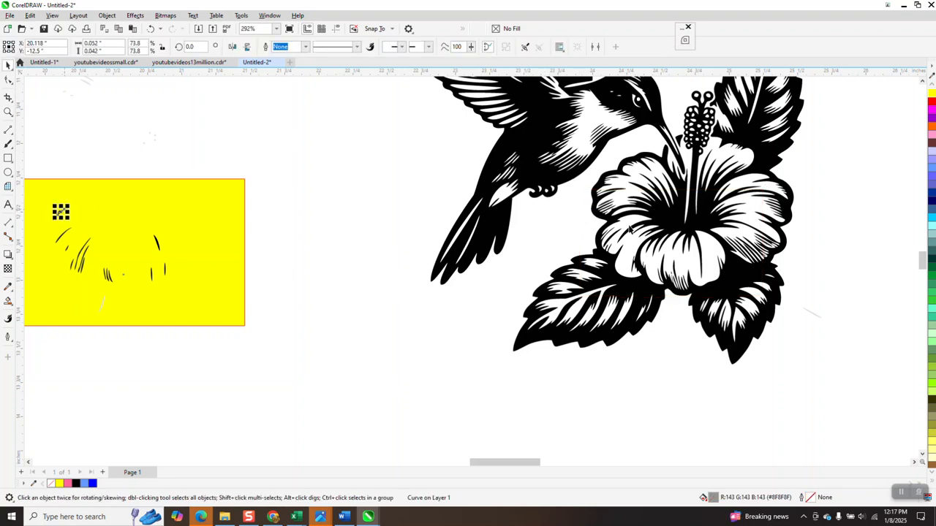
{"action": "left_click", "coordinate": [931, 105]}
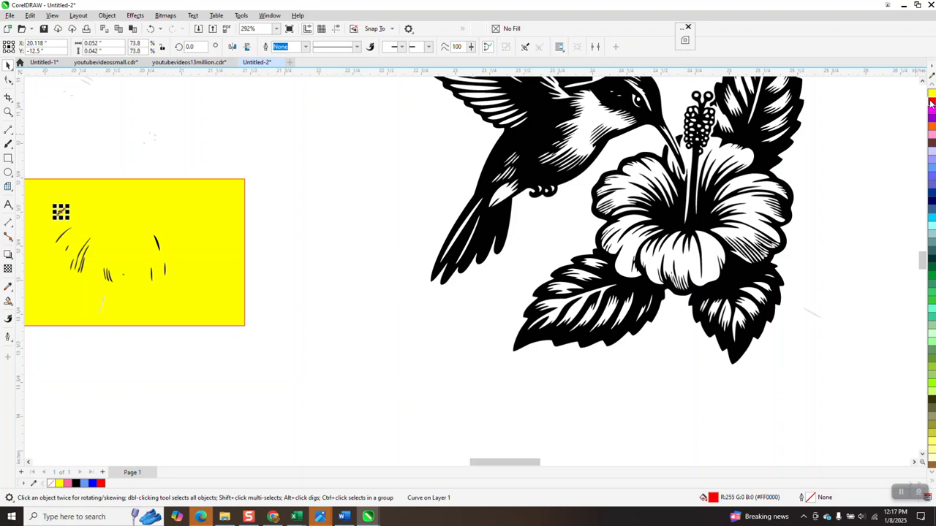
{"action": "key", "text": "Right"}
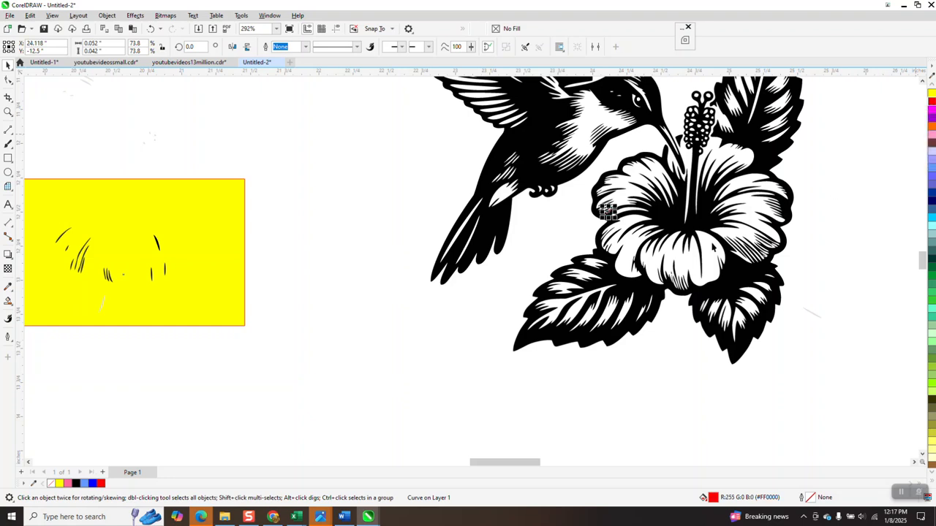
{"action": "left_click", "coordinate": [356, 159]}
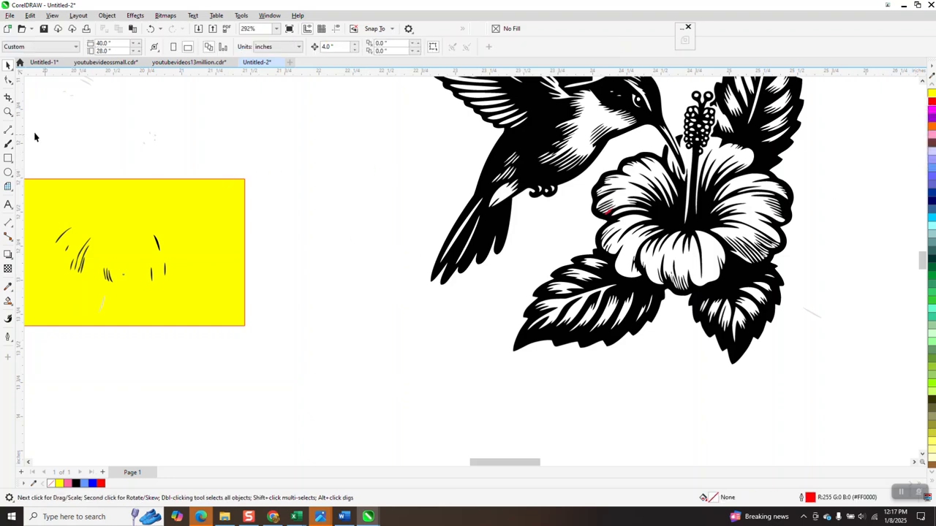
- Zoom in on the red fragment, remove its red fill and set it to black
{"action": "left_click", "coordinate": [8, 112]}
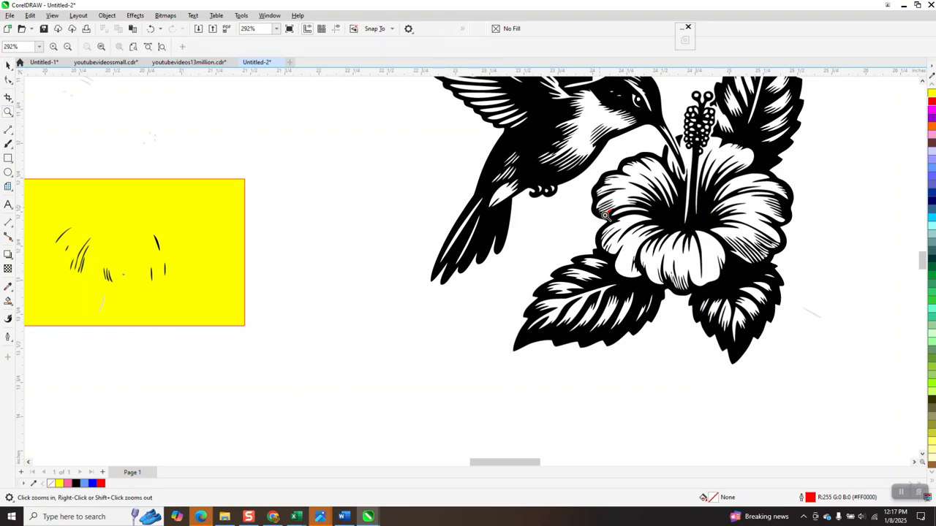
{"action": "left_click_drag", "start_coordinate": [603, 209], "coordinate": [627, 223]}
{"action": "scroll", "coordinate": [615, 226], "scroll_direction": "down", "scroll_amount": 1}
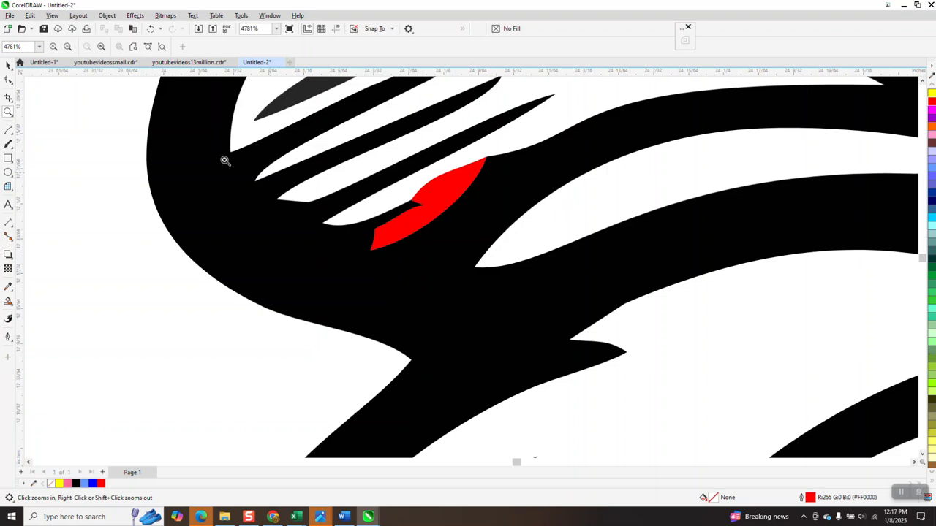
{"action": "left_click", "coordinate": [8, 65]}
{"action": "left_click", "coordinate": [441, 205]}
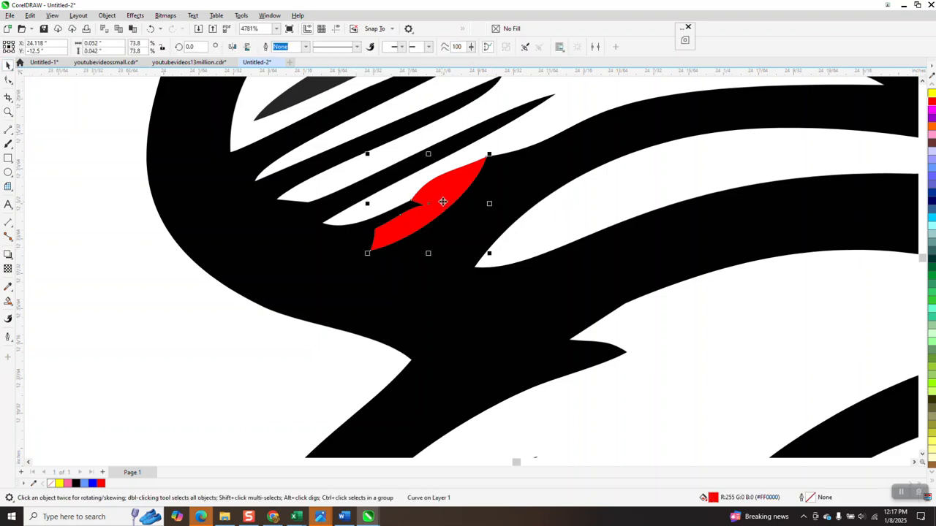
{"action": "scroll", "coordinate": [932, 84], "scroll_direction": "up", "scroll_amount": 10}
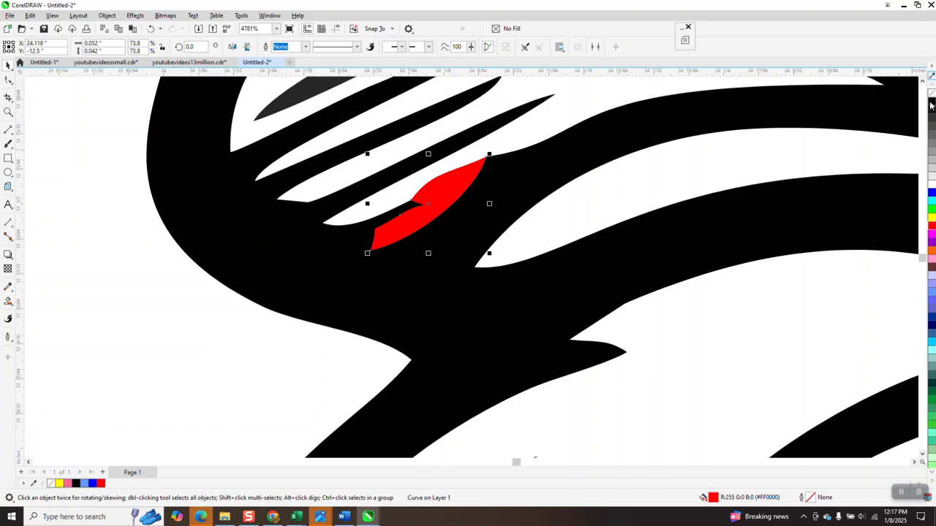
{"action": "left_click", "coordinate": [932, 91]}
{"action": "scroll", "coordinate": [680, 212], "scroll_direction": "down", "scroll_amount": 2}
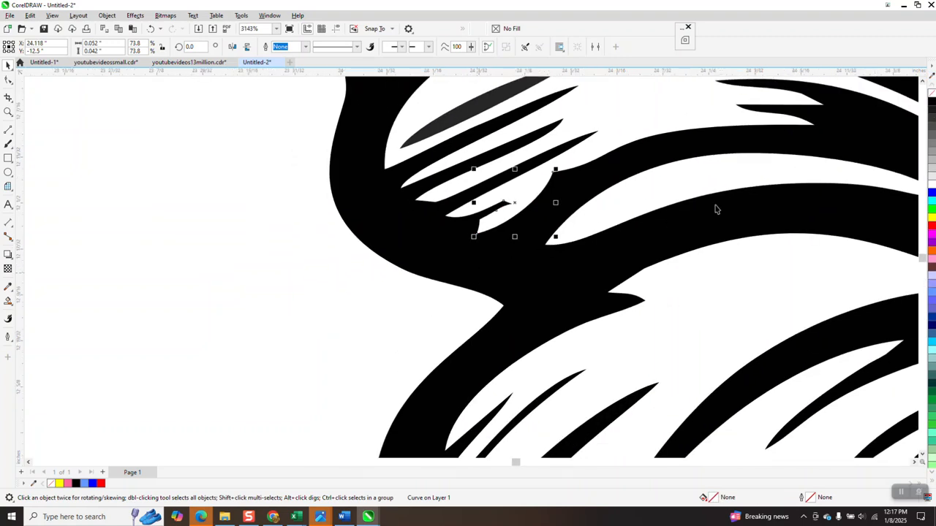
{"action": "right_click", "coordinate": [932, 100]}
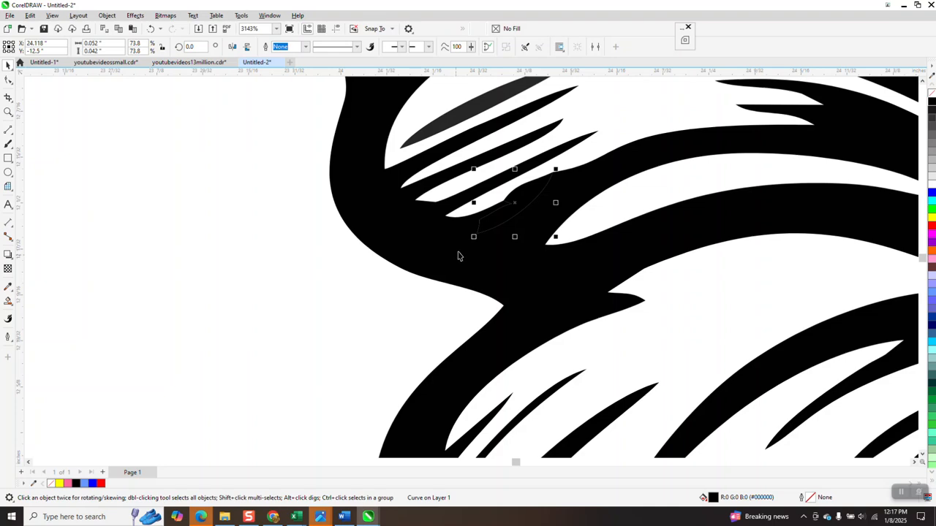
{"action": "scroll", "coordinate": [455, 258], "scroll_direction": "down", "scroll_amount": 13}
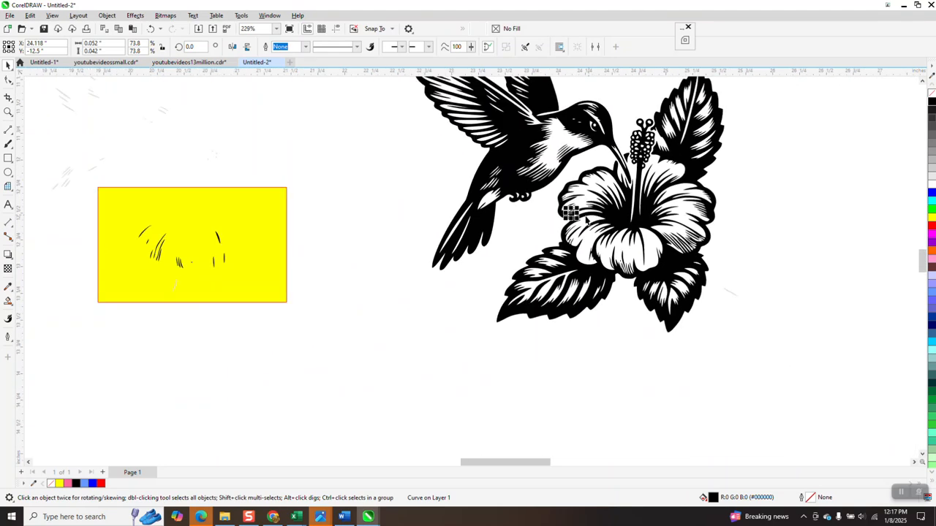
- Outline the scattered fragments above the yellow rectangle red and nudge them 4 inches right
{"action": "scroll", "coordinate": [188, 205], "scroll_direction": "down", "scroll_amount": 2}
{"action": "left_click_drag", "start_coordinate": [51, 102], "coordinate": [213, 210]}
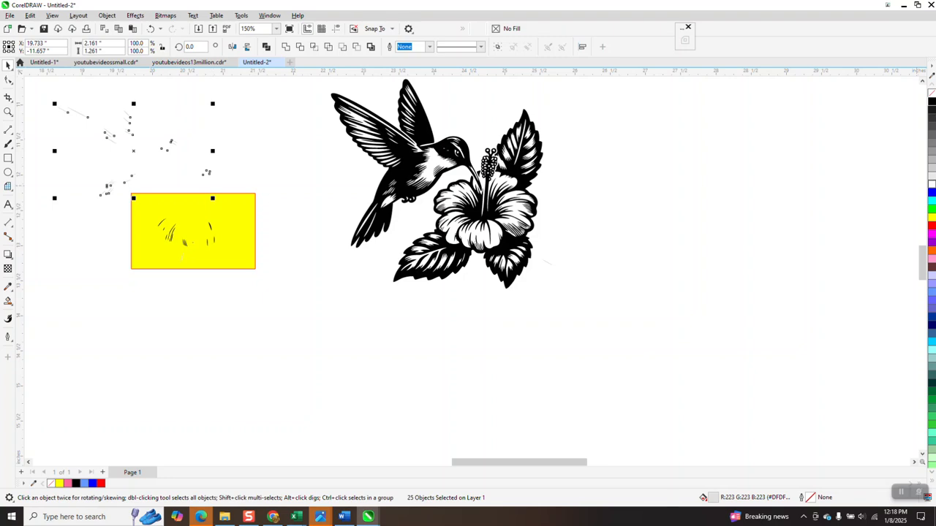
{"action": "right_click", "coordinate": [931, 229]}
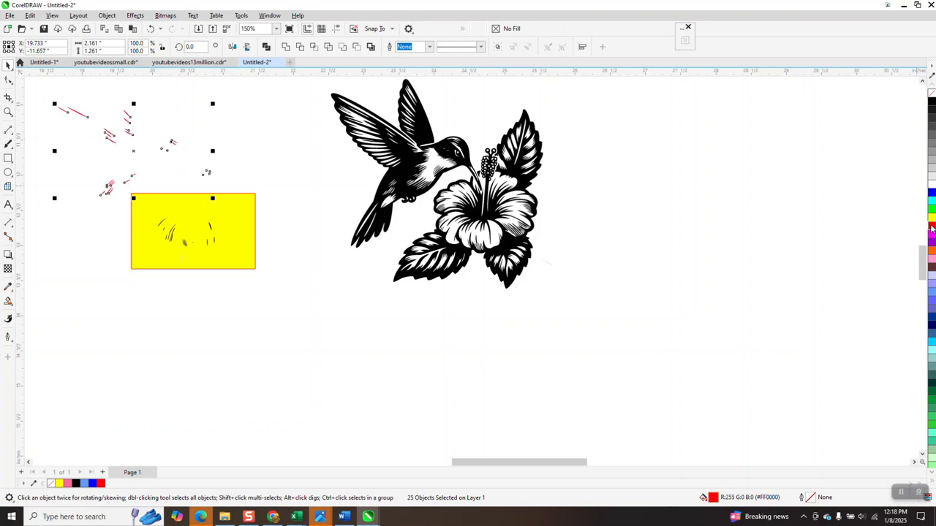
{"action": "key", "text": "Right"}
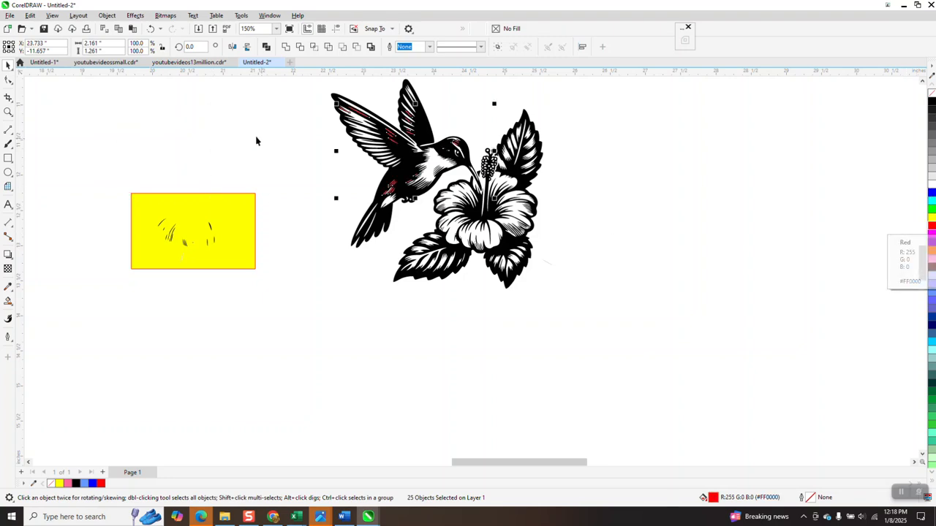
{"action": "left_click", "coordinate": [208, 129]}
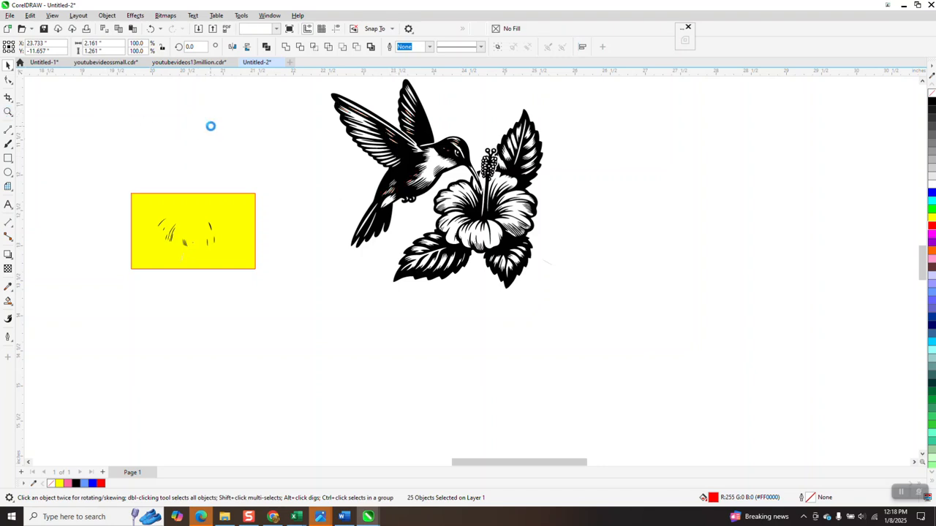
- Delete the yellow rectangle, then fill the leftover strokes red and nudge them 4 inches onto the flower
{"action": "left_click", "coordinate": [150, 198]}
{"action": "key", "text": "Delete"}
{"action": "left_click_drag", "start_coordinate": [171, 250], "coordinate": [252, 274]}
{"action": "left_click", "coordinate": [931, 228]}
{"action": "key", "text": "Right"}
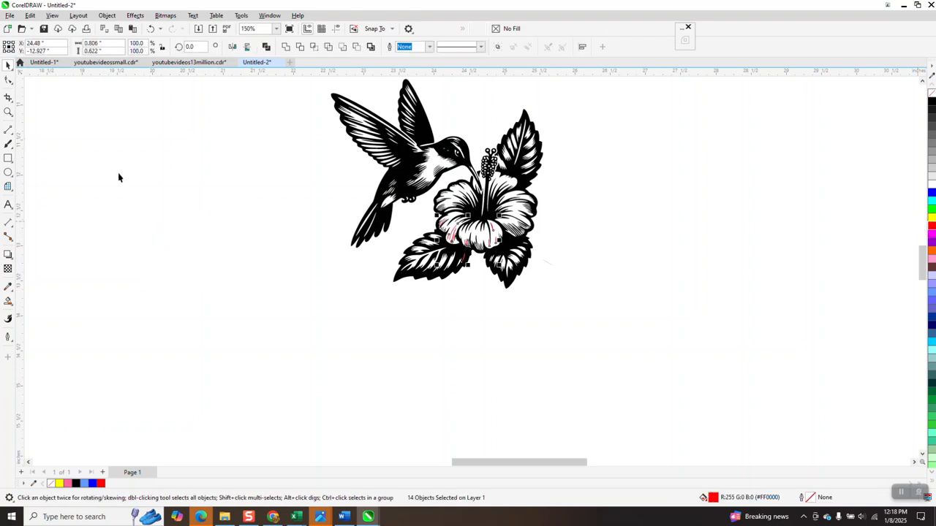
{"action": "left_click", "coordinate": [8, 111]}
{"action": "left_click_drag", "start_coordinate": [430, 223], "coordinate": [515, 264]}
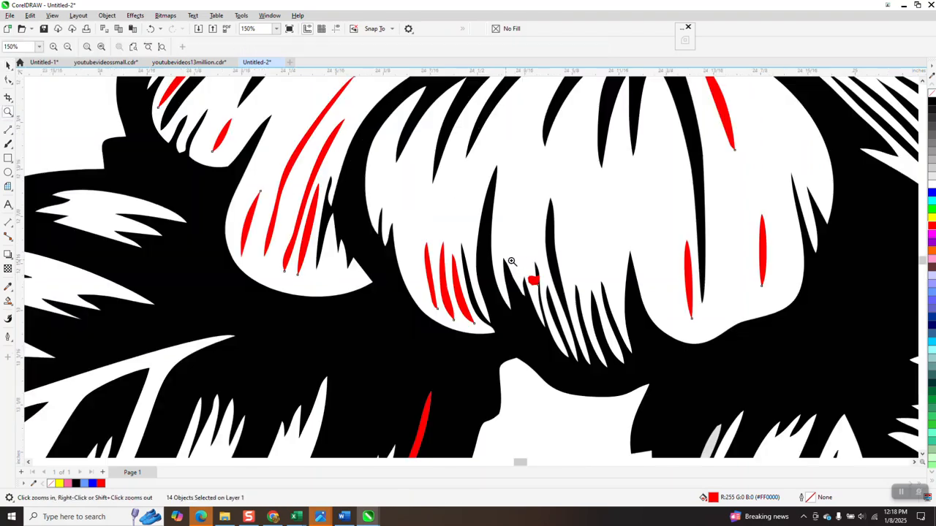
- Zoom out to the whole flower and undo back to restore the red strokes' original position
{"action": "right_click", "coordinate": [513, 263]}
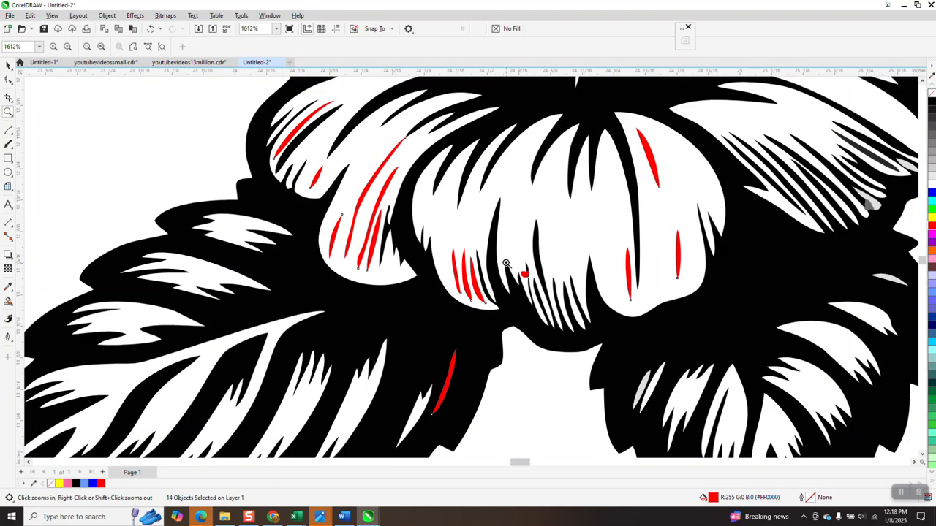
{"action": "right_click", "coordinate": [506, 261]}
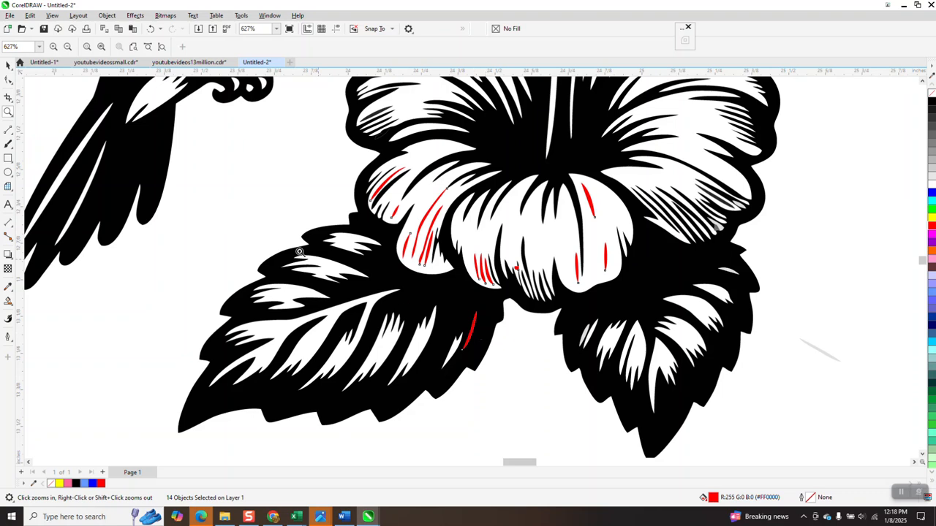
{"action": "left_click", "coordinate": [8, 65]}
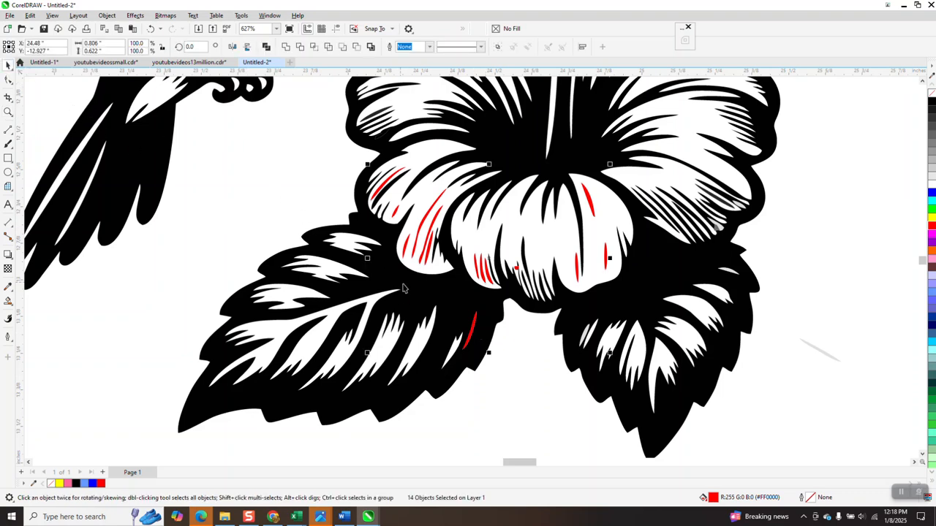
{"action": "key", "text": "Delete"}
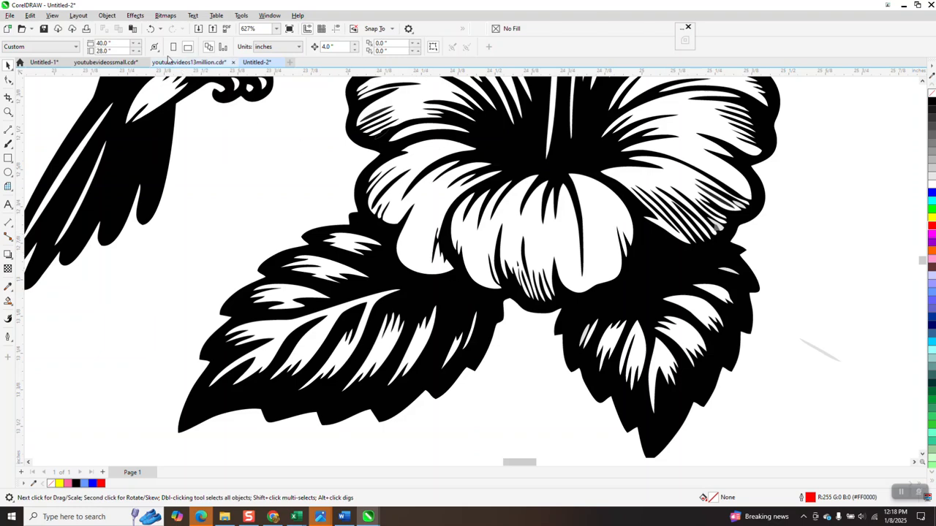
{"action": "left_click", "coordinate": [151, 29]}
{"action": "left_click", "coordinate": [151, 29]}
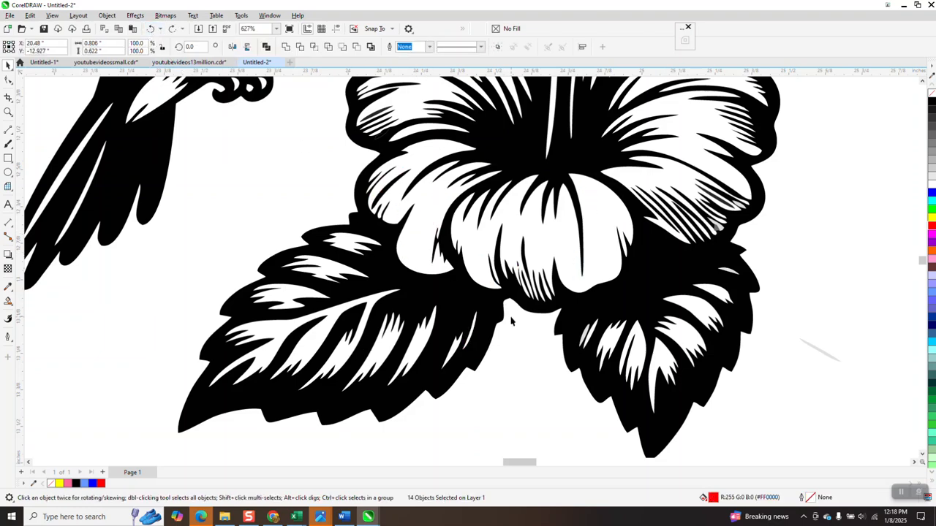
- Fill the 13 red strokes black and nudge them 4 inches right onto the hibiscus
{"action": "scroll", "coordinate": [532, 340], "scroll_direction": "down", "scroll_amount": 6}
{"action": "left_click", "coordinate": [149, 342]}
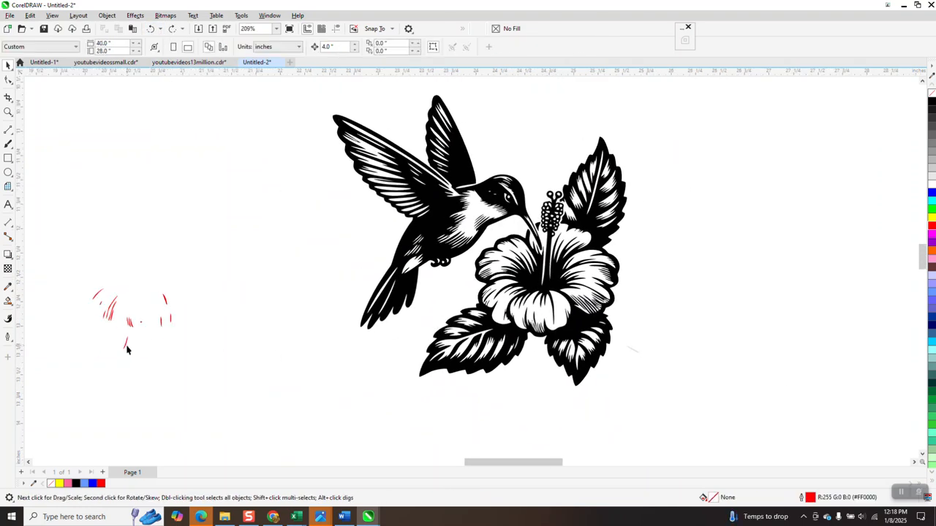
{"action": "mouse_move", "coordinate": [68, 272]}
{"action": "left_mouse_down"}
{"action": "mouse_move", "coordinate": [98, 306]}
{"action": "mouse_move", "coordinate": [276, 371]}
{"action": "left_mouse_up"}
{"action": "left_click", "coordinate": [933, 105]}
{"action": "key", "text": "Right"}
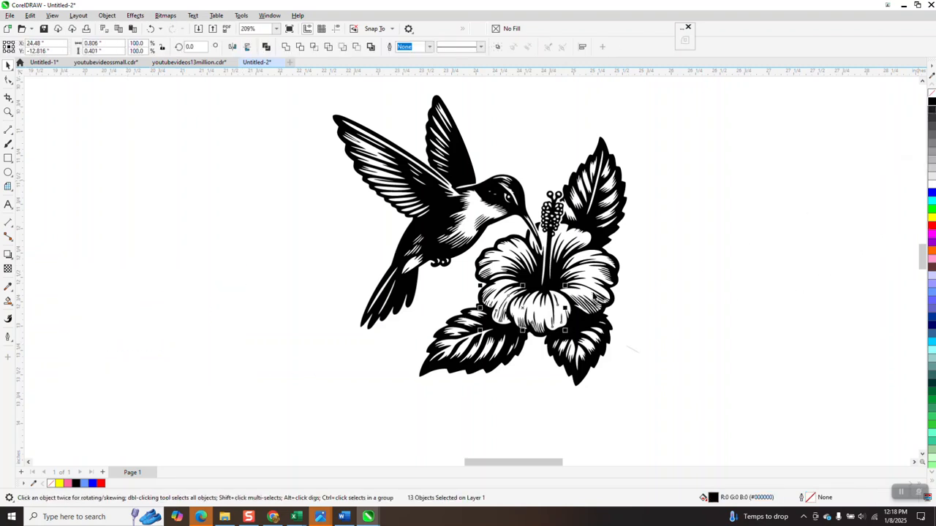
{"action": "scroll", "coordinate": [420, 346], "scroll_direction": "down", "scroll_amount": 1}
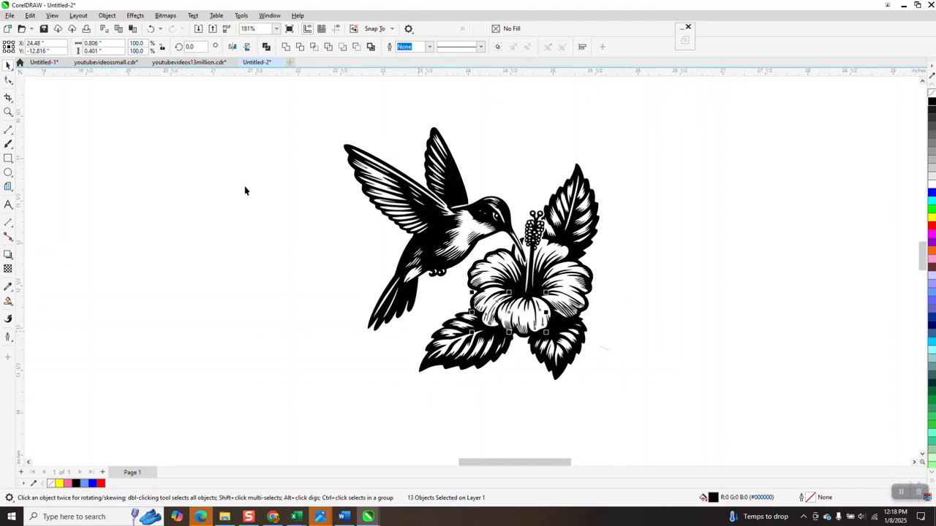
{"action": "left_click", "coordinate": [8, 112]}
{"action": "left_click_drag", "start_coordinate": [335, 153], "coordinate": [455, 235]}
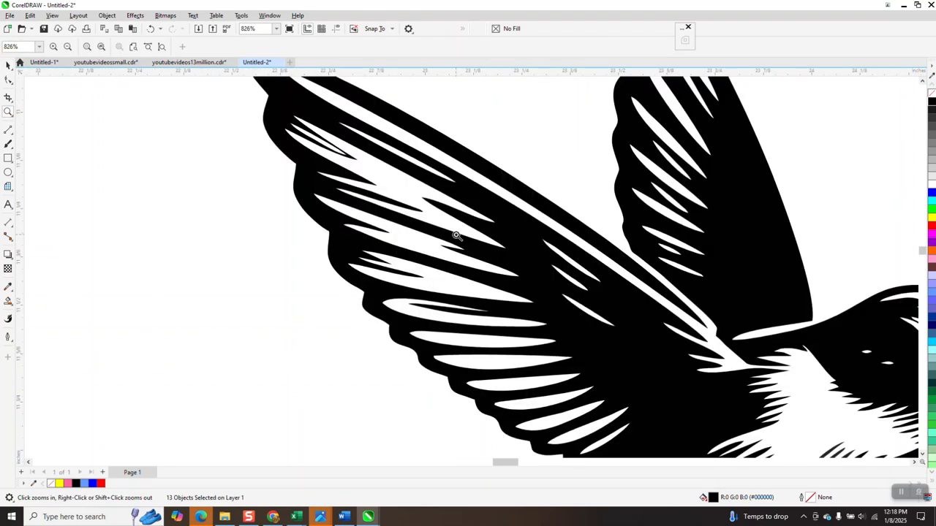
{"action": "scroll", "coordinate": [451, 234], "scroll_direction": "down", "scroll_amount": 6}
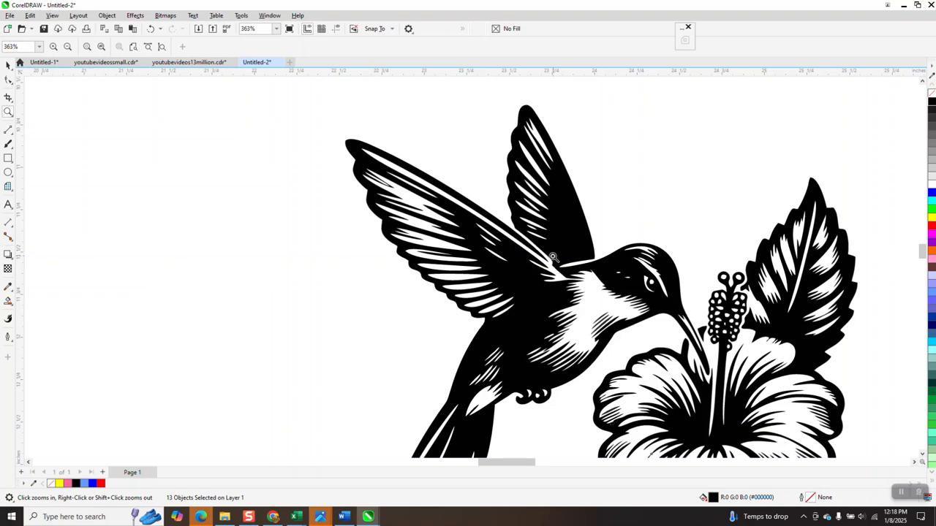
{"action": "left_click_drag", "start_coordinate": [553, 256], "coordinate": [628, 318]}
{"action": "scroll", "coordinate": [548, 265], "scroll_direction": "down", "scroll_amount": 5}
{"action": "scroll", "coordinate": [405, 178], "scroll_direction": "up", "scroll_amount": 2}
{"action": "scroll", "coordinate": [501, 206], "scroll_direction": "up", "scroll_amount": 4}
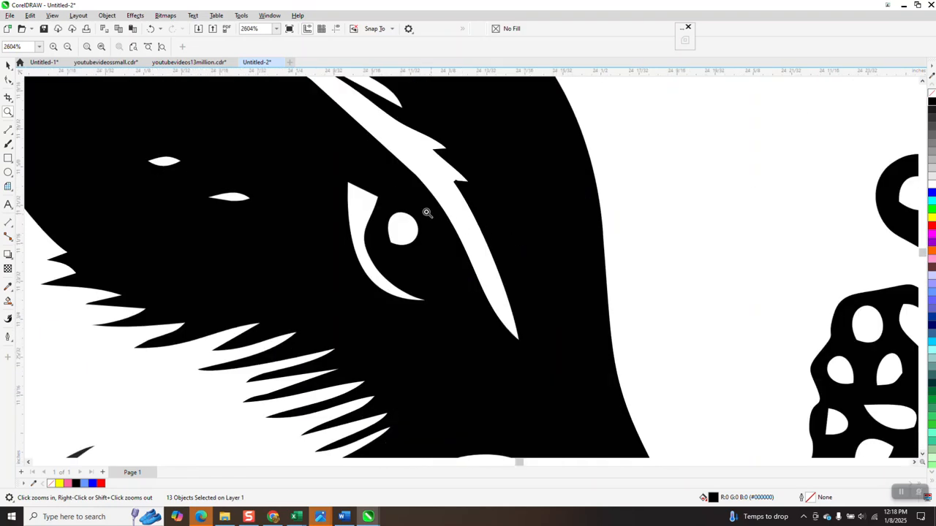
{"action": "scroll", "coordinate": [381, 179], "scroll_direction": "down", "scroll_amount": 1}
{"action": "scroll", "coordinate": [379, 184], "scroll_direction": "down", "scroll_amount": 2}
{"action": "scroll", "coordinate": [446, 283], "scroll_direction": "down", "scroll_amount": 1}
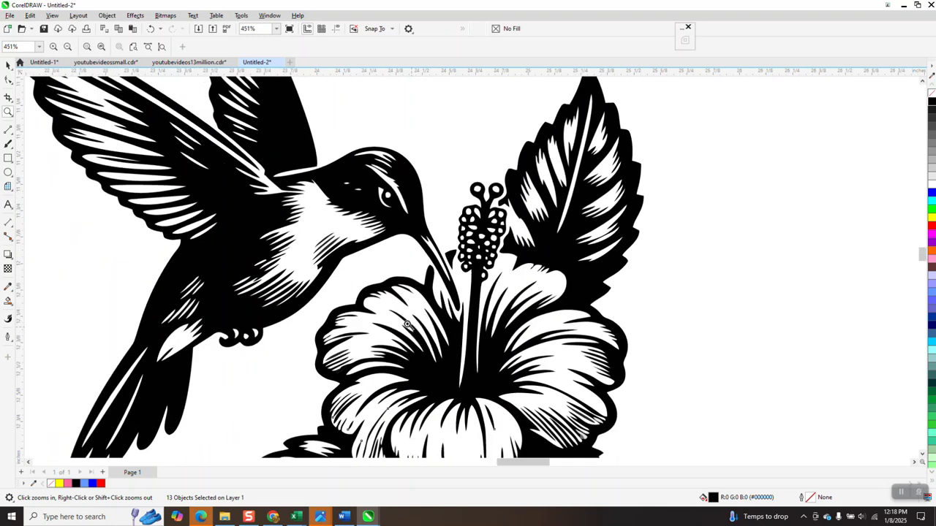
{"action": "scroll", "coordinate": [410, 327], "scroll_direction": "down", "scroll_amount": 1}
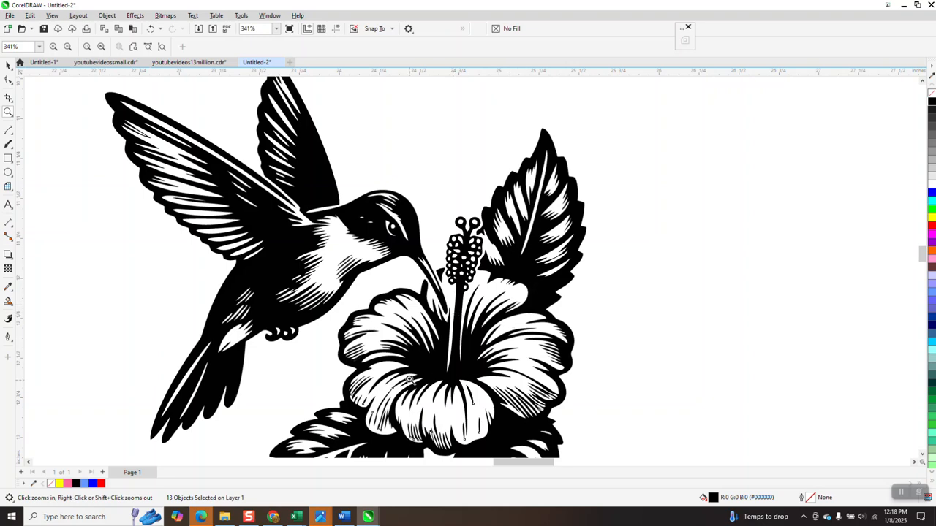
{"action": "scroll", "coordinate": [395, 377], "scroll_direction": "up", "scroll_amount": 5}
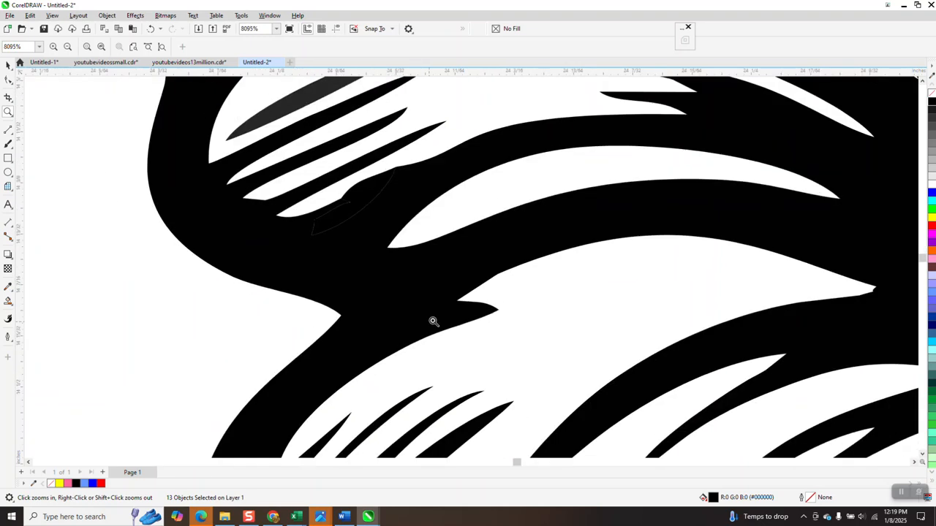
{"action": "scroll", "coordinate": [437, 326], "scroll_direction": "down", "scroll_amount": 1}
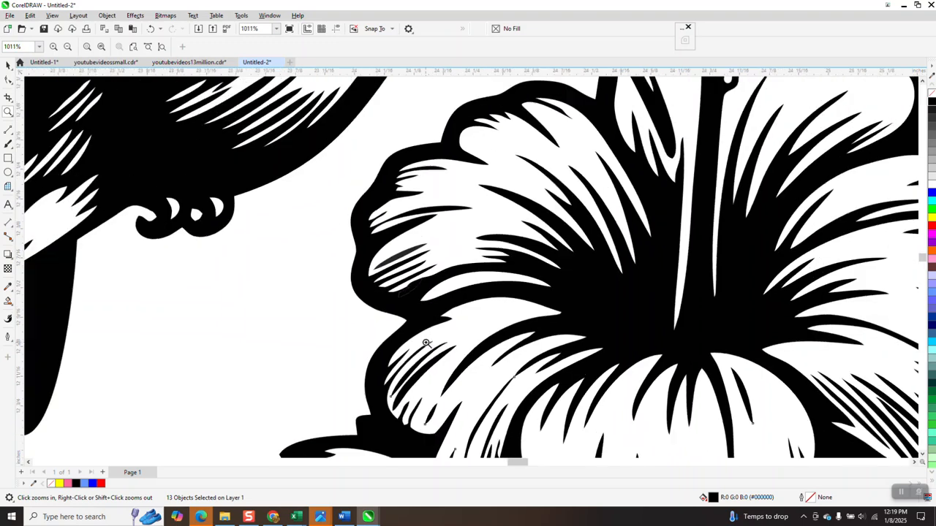
{"action": "left_click_drag", "start_coordinate": [420, 287], "coordinate": [449, 305]}
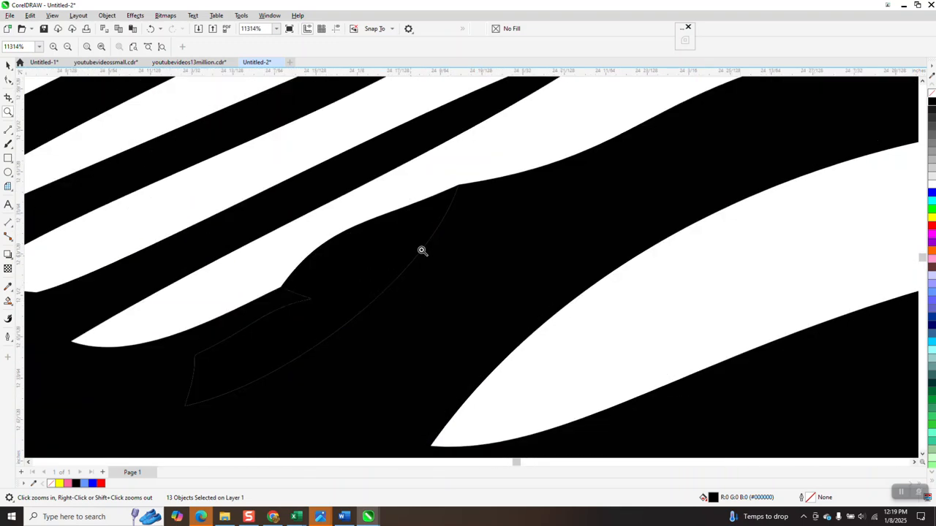
- Delete the knife-shaped stray sliver with the Shape tool
{"action": "left_click", "coordinate": [8, 80]}
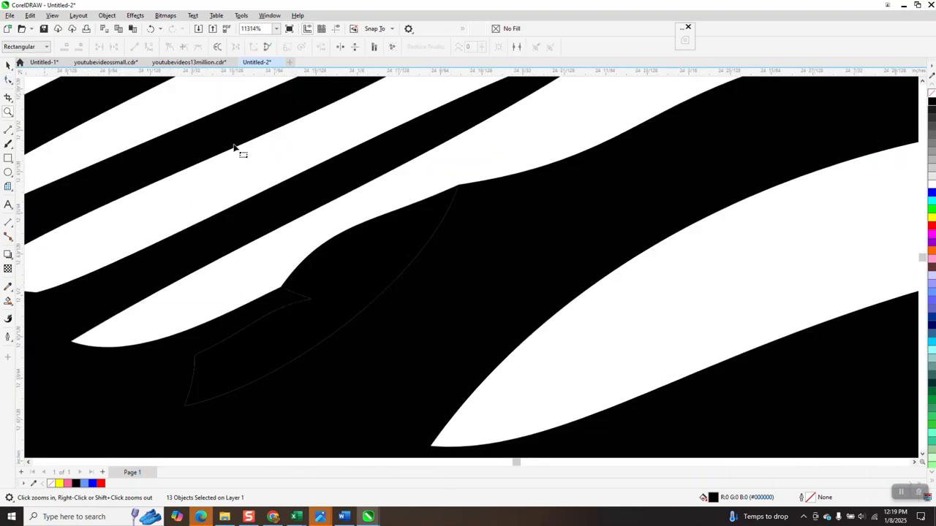
{"action": "left_click", "coordinate": [379, 227]}
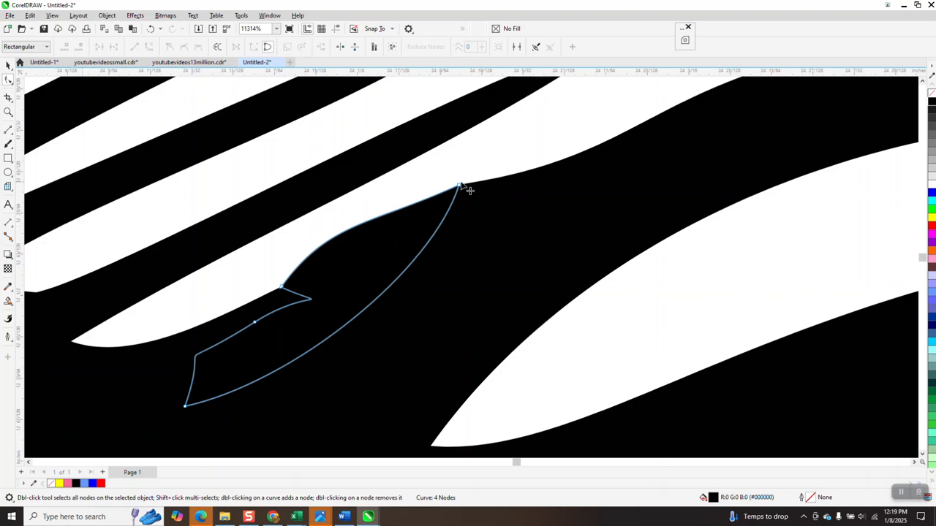
{"action": "left_click_drag", "start_coordinate": [498, 167], "coordinate": [174, 424]}
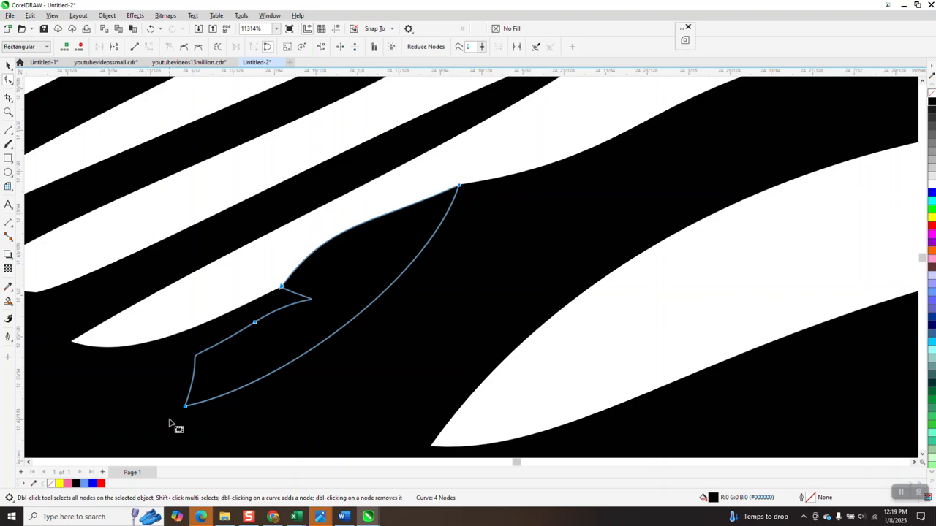
{"action": "key", "text": "Escape"}
- Remove the trace's fill and pull the lower torn-edge node up onto the upper corner
{"action": "left_click", "coordinate": [298, 297]}
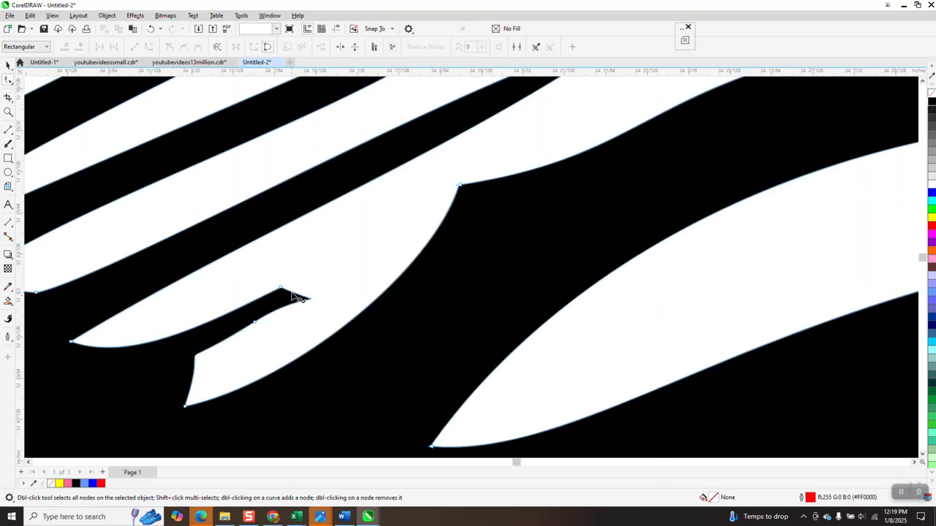
{"action": "left_click_drag", "start_coordinate": [281, 289], "coordinate": [457, 186]}
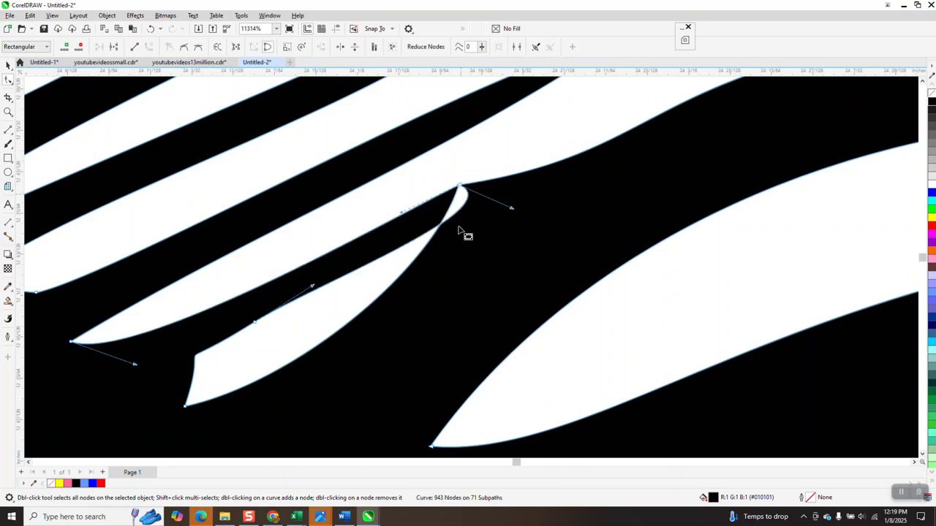
{"action": "left_click", "coordinate": [151, 29]}
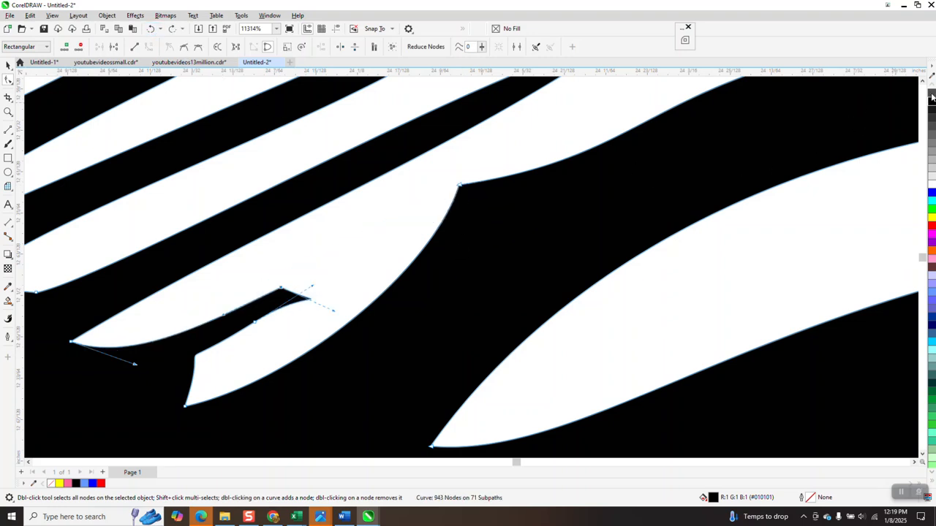
{"action": "left_click", "coordinate": [932, 96]}
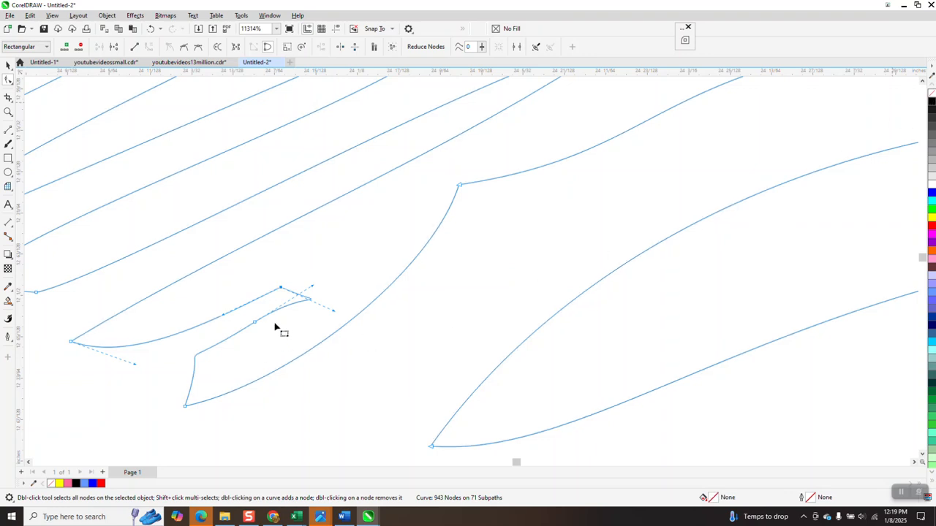
{"action": "left_click_drag", "start_coordinate": [281, 288], "coordinate": [463, 188]}
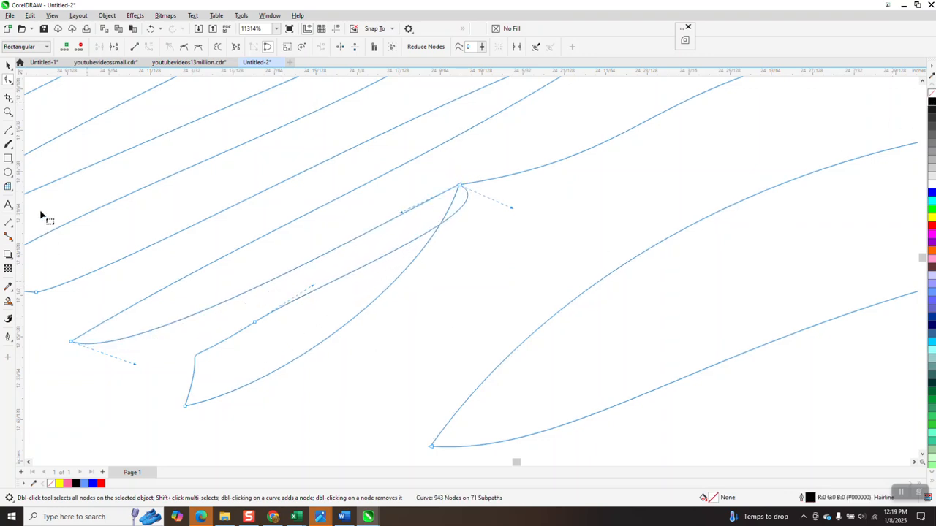
- Trim the leftover loop at the intersection with Virtual Segment Delete
{"action": "left_click", "coordinate": [12, 105]}
{"action": "left_click", "coordinate": [43, 121]}
{"action": "left_click", "coordinate": [438, 217]}
- Smart Fill the enclosed hummingbird-and-hibiscus outlines with solid black
{"action": "scroll", "coordinate": [439, 293], "scroll_direction": "down", "scroll_amount": 2}
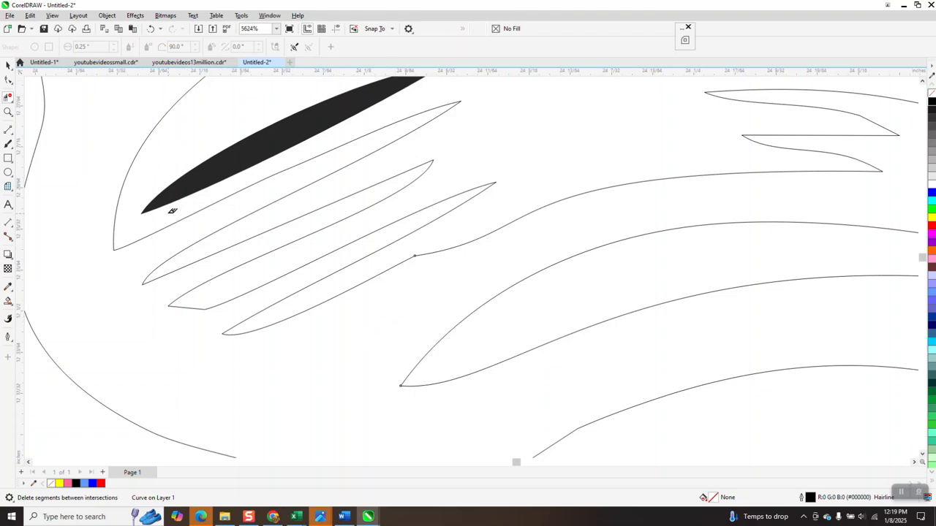
{"action": "scroll", "coordinate": [366, 269], "scroll_direction": "down", "scroll_amount": 7}
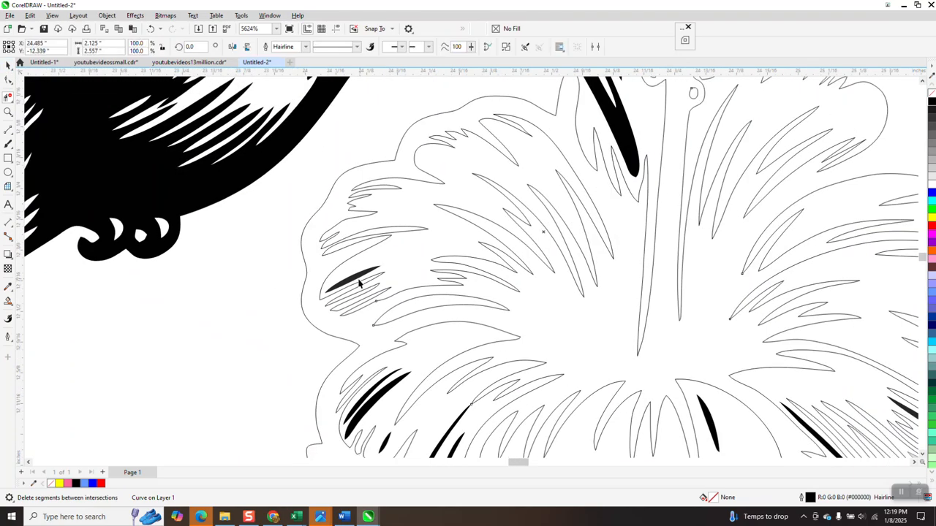
{"action": "key", "text": "space"}
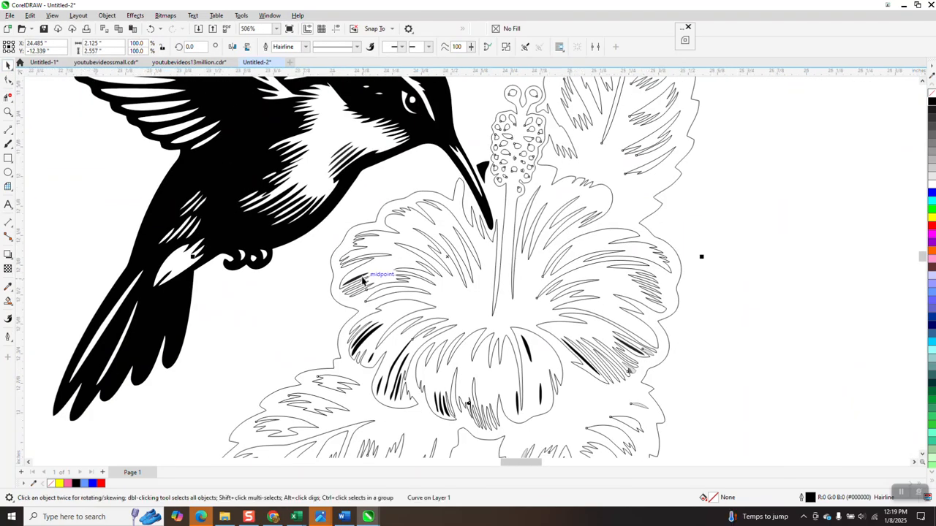
{"action": "left_click", "coordinate": [9, 302]}
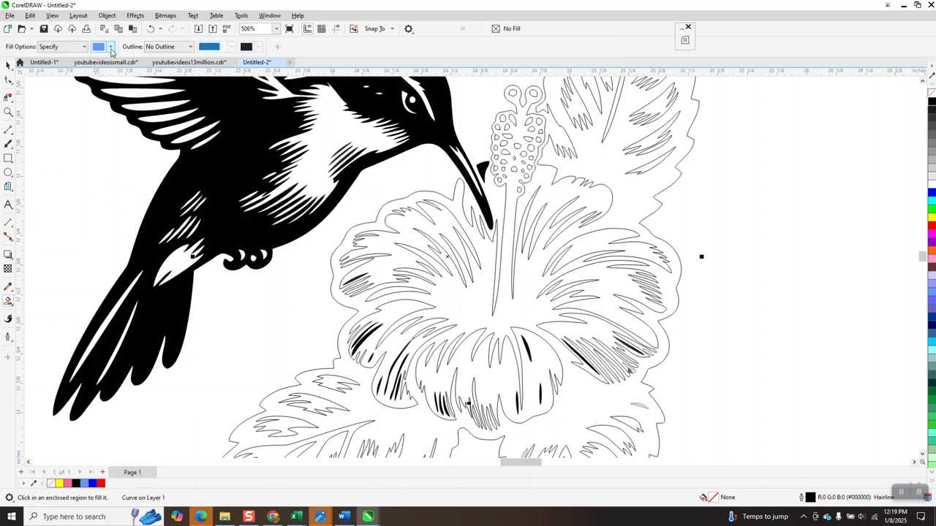
{"action": "left_click", "coordinate": [111, 47]}
{"action": "left_click", "coordinate": [105, 95]}
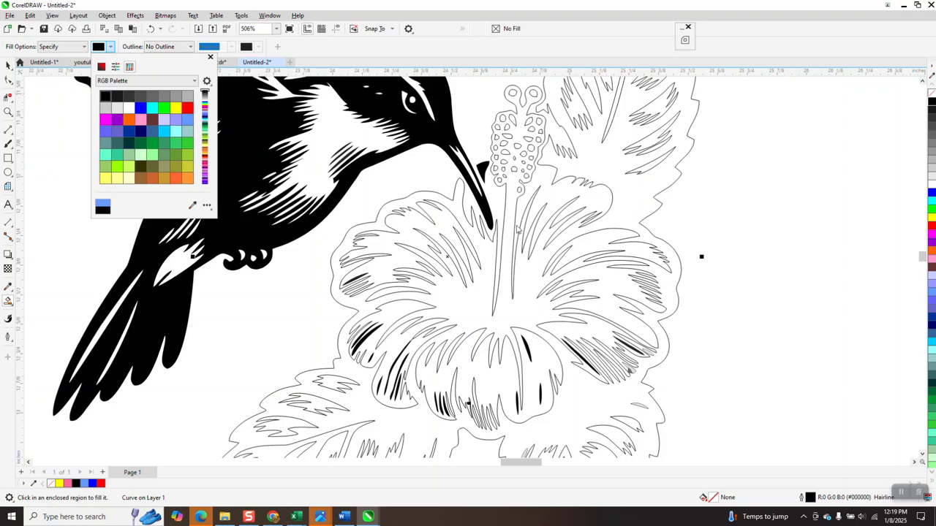
{"action": "left_click", "coordinate": [525, 272]}
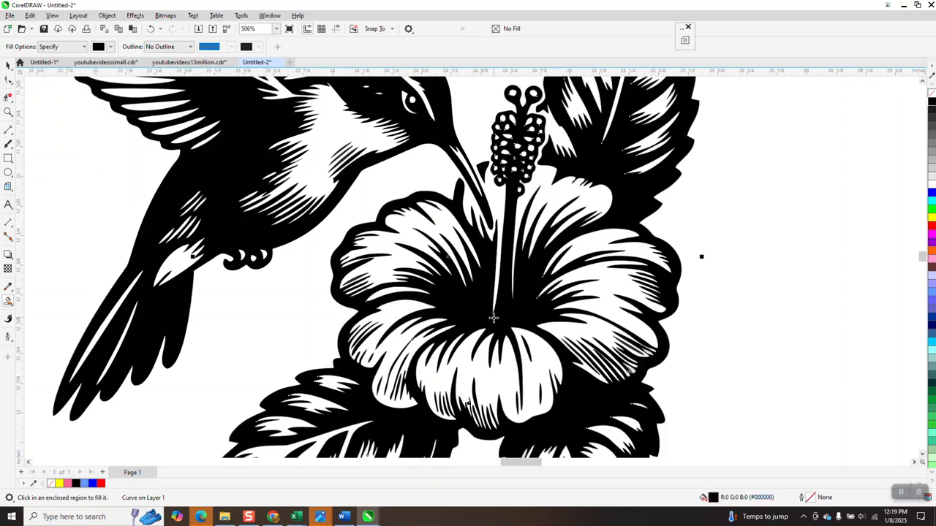
{"action": "scroll", "coordinate": [392, 321], "scroll_direction": "down", "scroll_amount": 3}
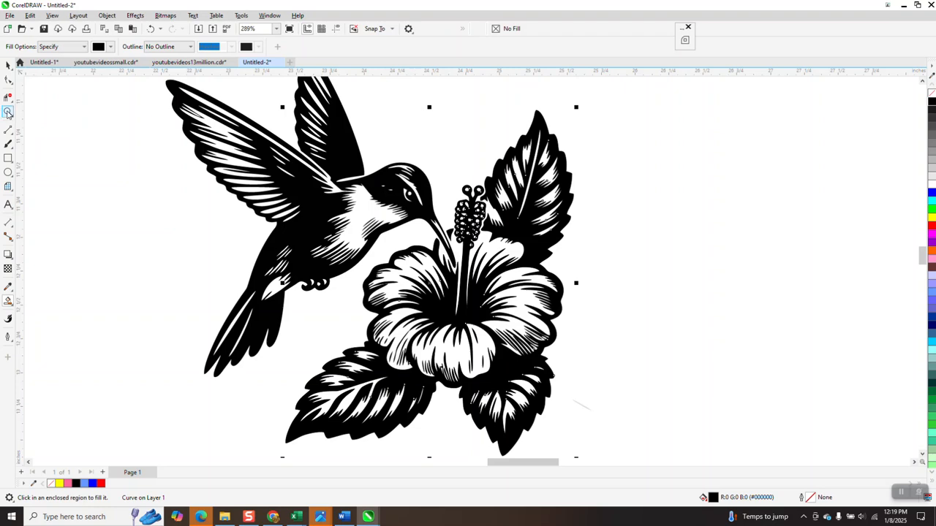
{"action": "left_click", "coordinate": [9, 112]}
{"action": "scroll", "coordinate": [365, 188], "scroll_direction": "down", "scroll_amount": 1}
{"action": "left_click_drag", "start_coordinate": [490, 192], "coordinate": [497, 198]}
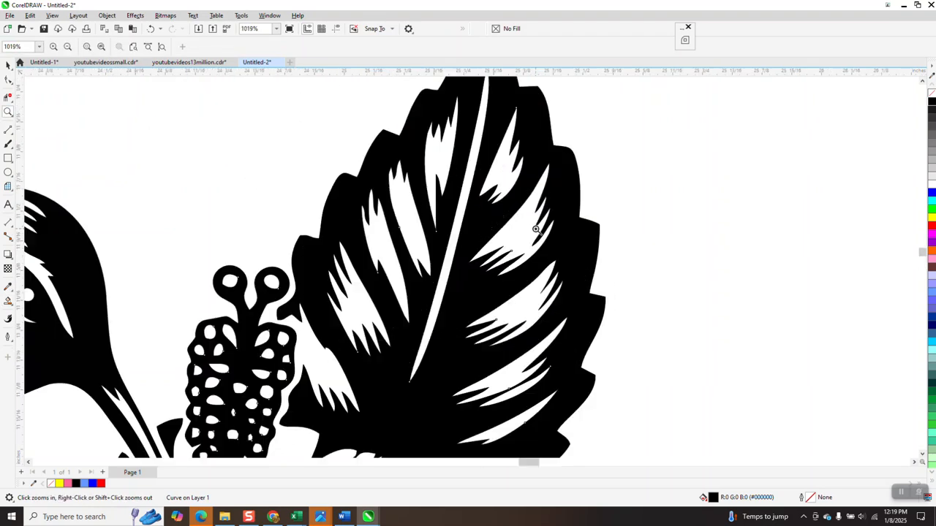
{"action": "left_click_drag", "start_coordinate": [433, 196], "coordinate": [477, 254]}
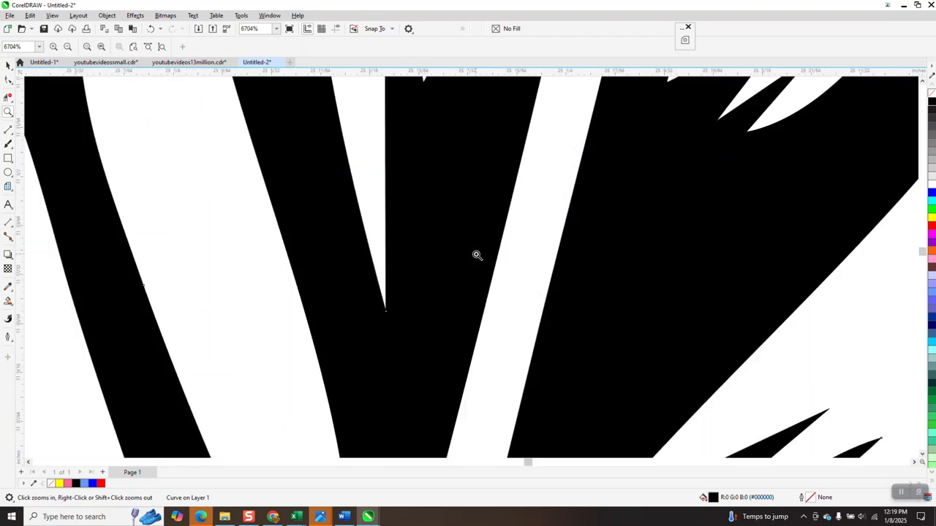
{"action": "scroll", "coordinate": [468, 264], "scroll_direction": "down", "scroll_amount": 2}
{"action": "scroll", "coordinate": [466, 228], "scroll_direction": "down", "scroll_amount": 2}
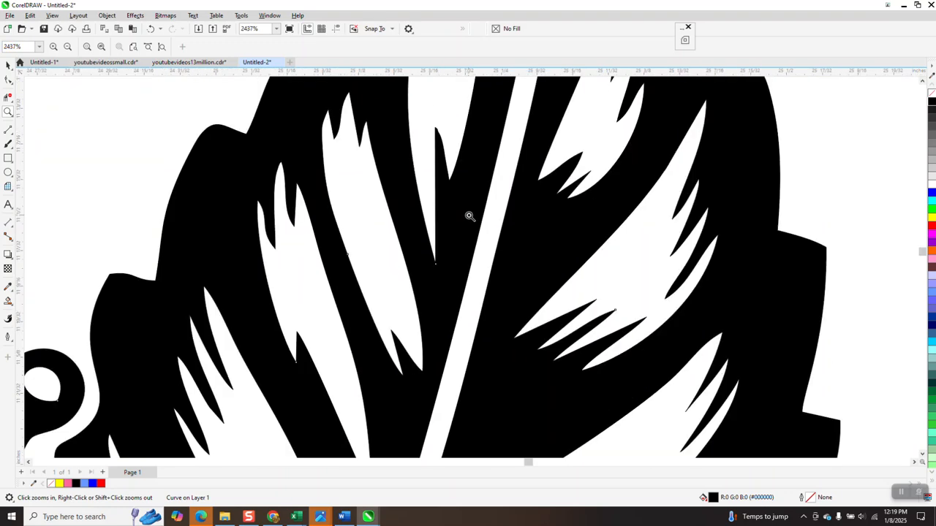
{"action": "scroll", "coordinate": [471, 191], "scroll_direction": "down", "scroll_amount": 2}
{"action": "scroll", "coordinate": [475, 169], "scroll_direction": "down", "scroll_amount": 5}
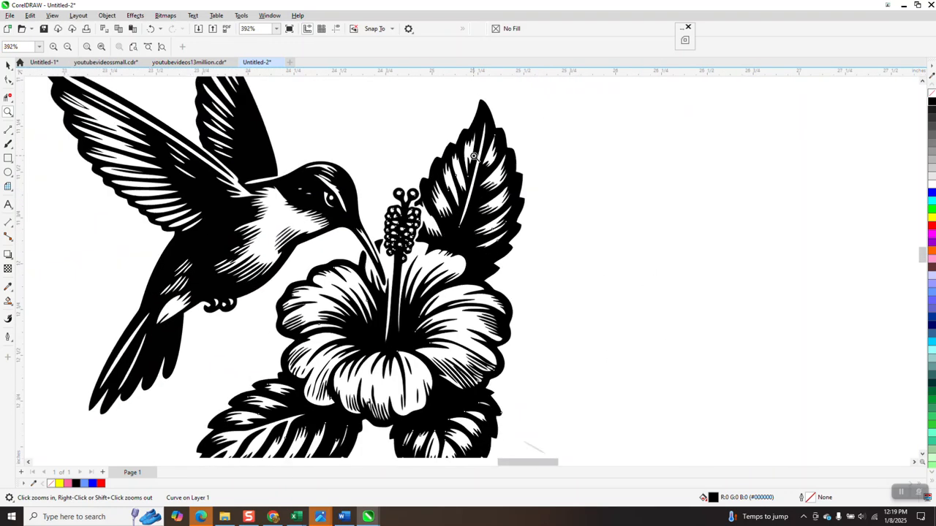
{"action": "scroll", "coordinate": [338, 250], "scroll_direction": "down", "scroll_amount": 1}
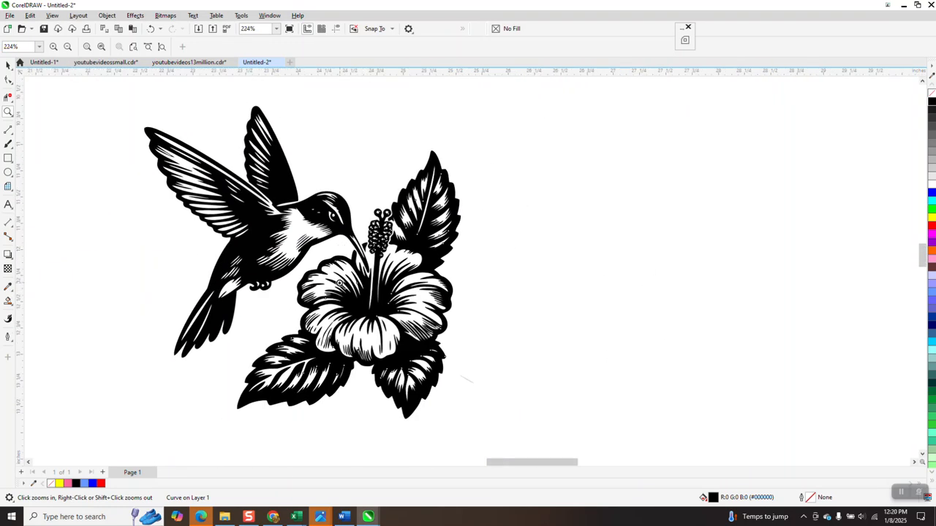
{"action": "scroll", "coordinate": [339, 283], "scroll_direction": "down", "scroll_amount": 1}
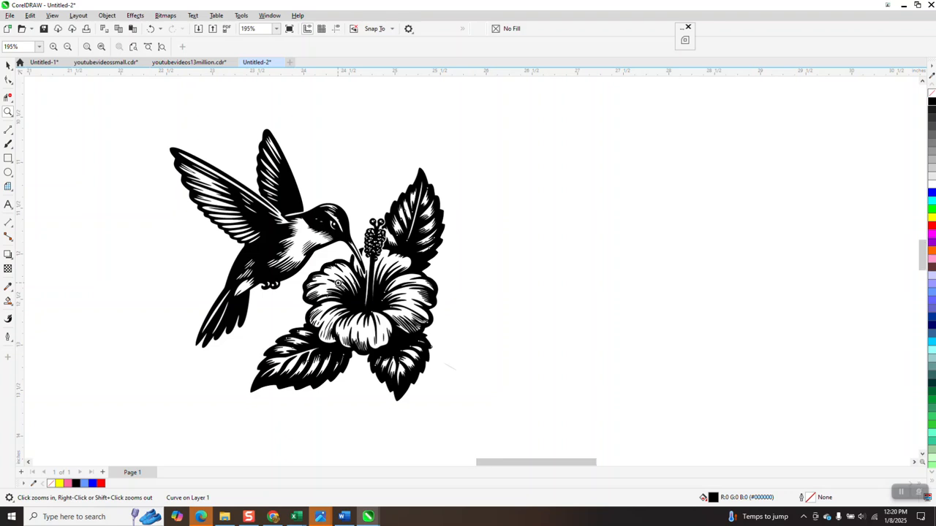
{"action": "scroll", "coordinate": [339, 283], "scroll_direction": "down", "scroll_amount": 1}
{"action": "left_click_drag", "start_coordinate": [175, 167], "coordinate": [491, 411]}
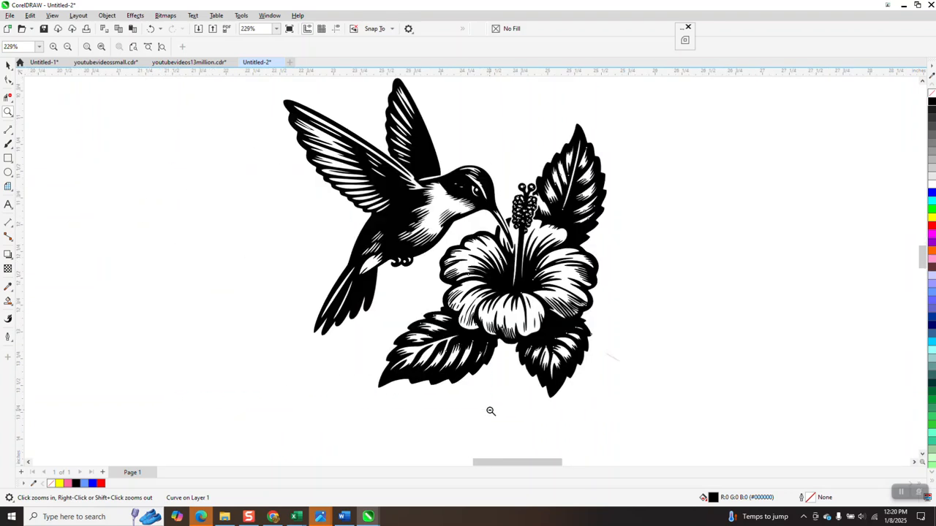